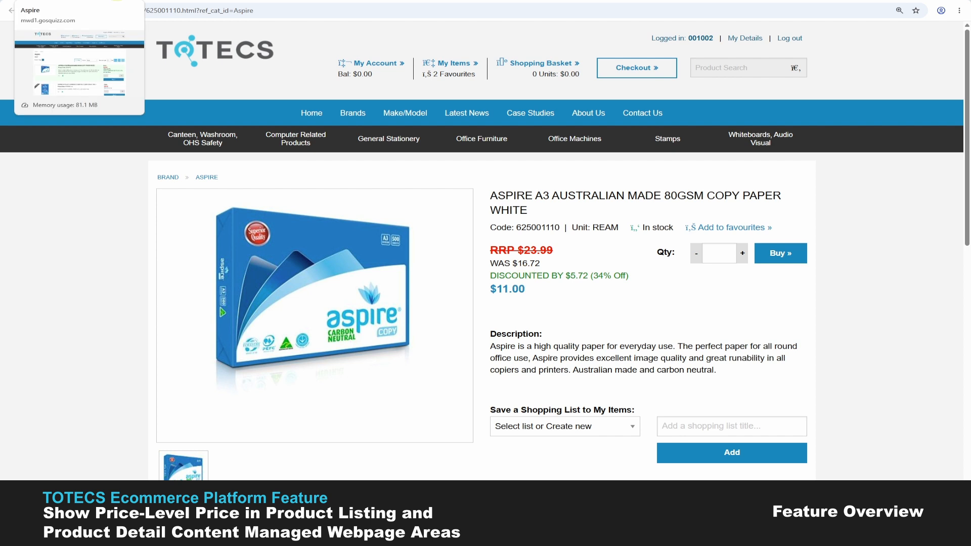
# - Check the Was price and discount for the Aspire A3 copy paper in the Aspire listing and on its product detail page
pyautogui.click(116, 1)
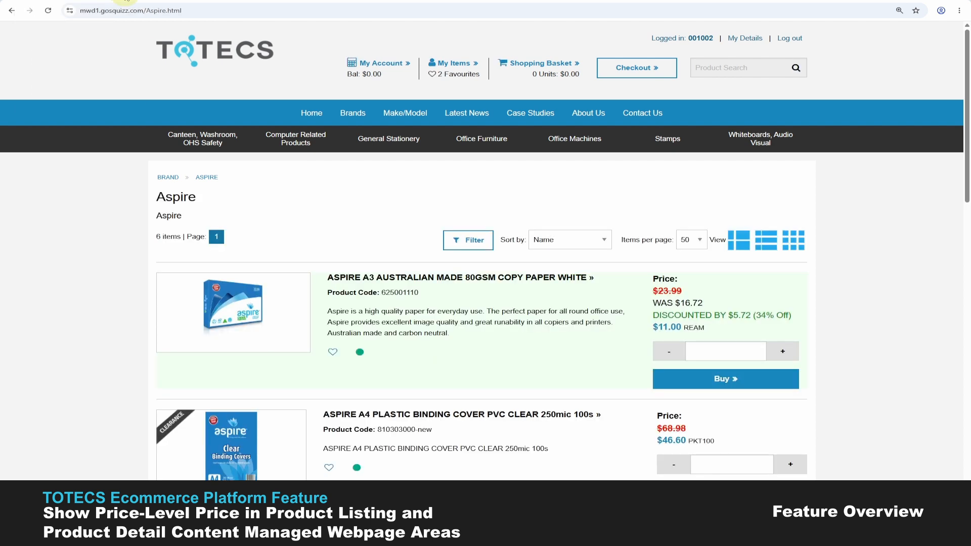
pyautogui.click(209, 1)
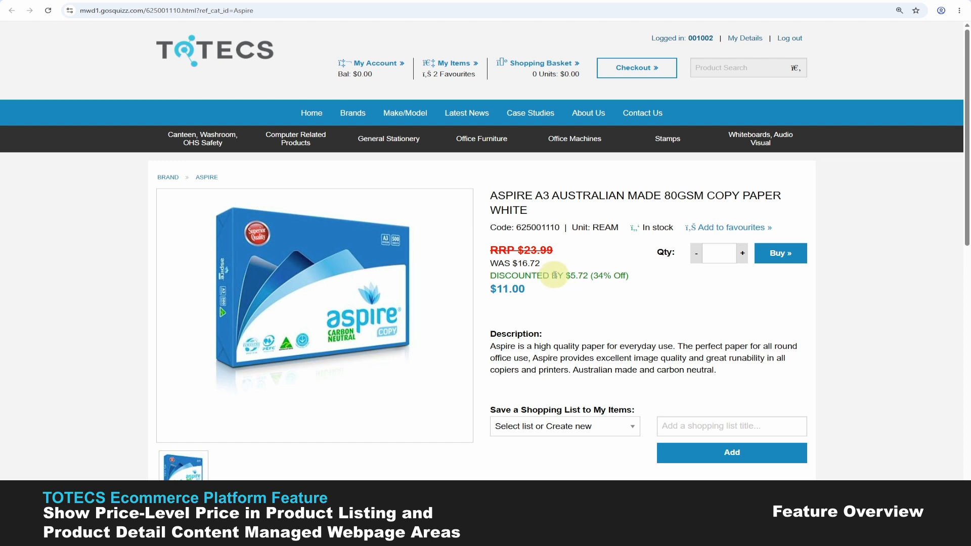
pyautogui.doubleClick(520, 263)
pyautogui.click(553, 289)
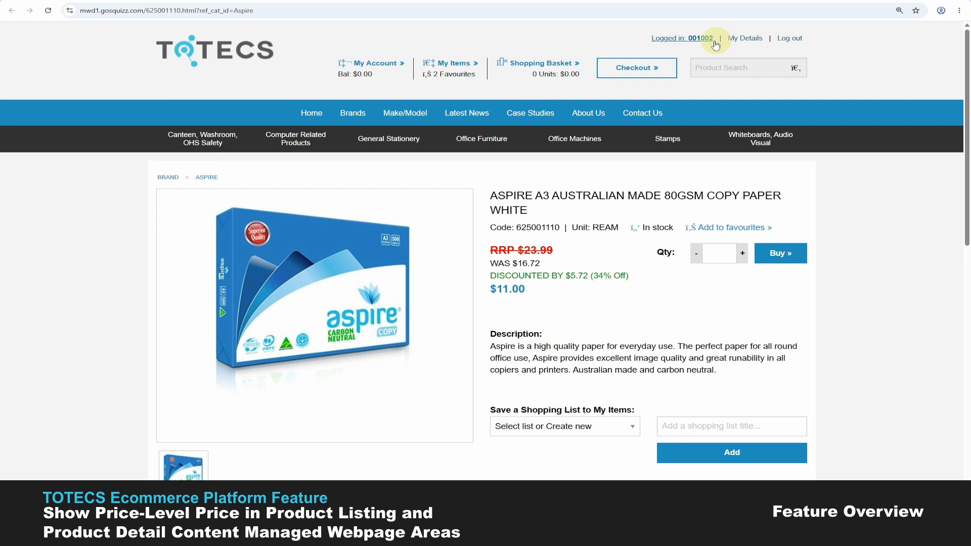
pyautogui.moveTo(498, 263); pyautogui.dragTo(540, 263)
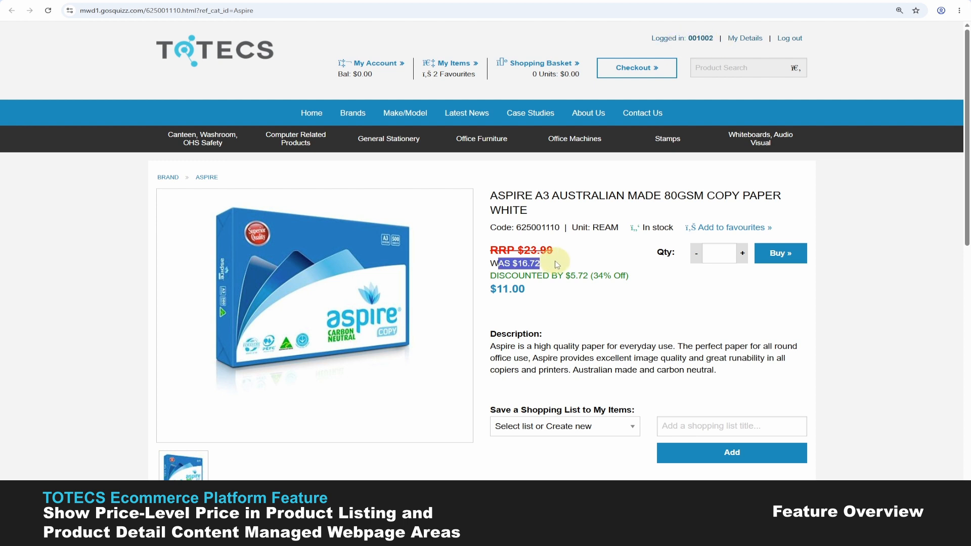
pyautogui.click(556, 292)
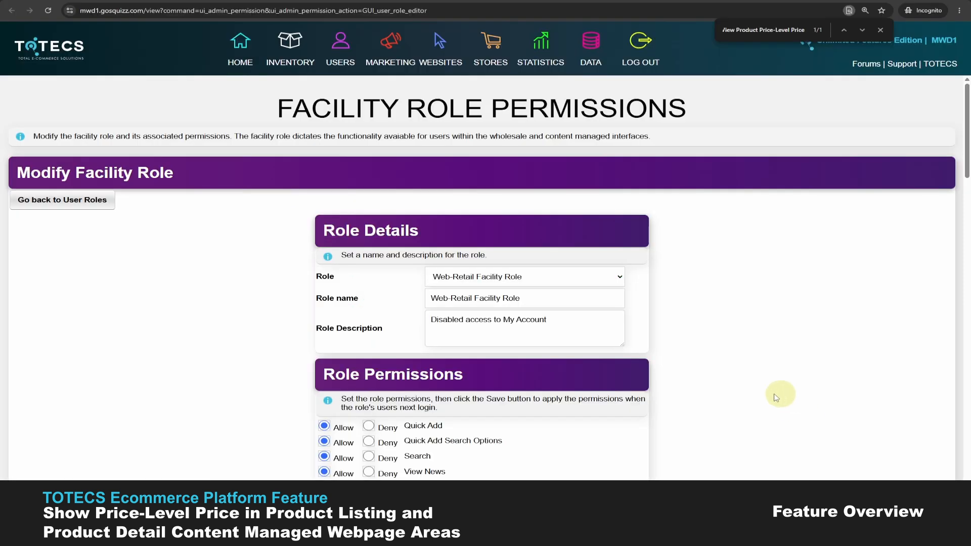
# - Look through the Web-Retail Facility Role's permissions for View Product Price-Level Price
pyautogui.scroll(-1, 447, 397)
pyautogui.scroll(-5, 448, 397)
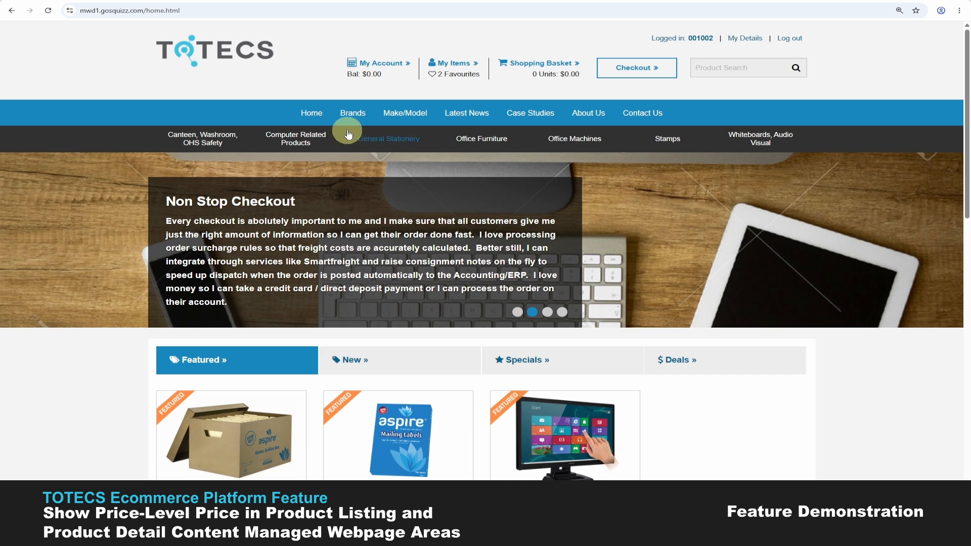
# - Open the Aspire brand listing and view the pricing on the Aspire A3 copy paper's detail page
pyautogui.click(351, 112)
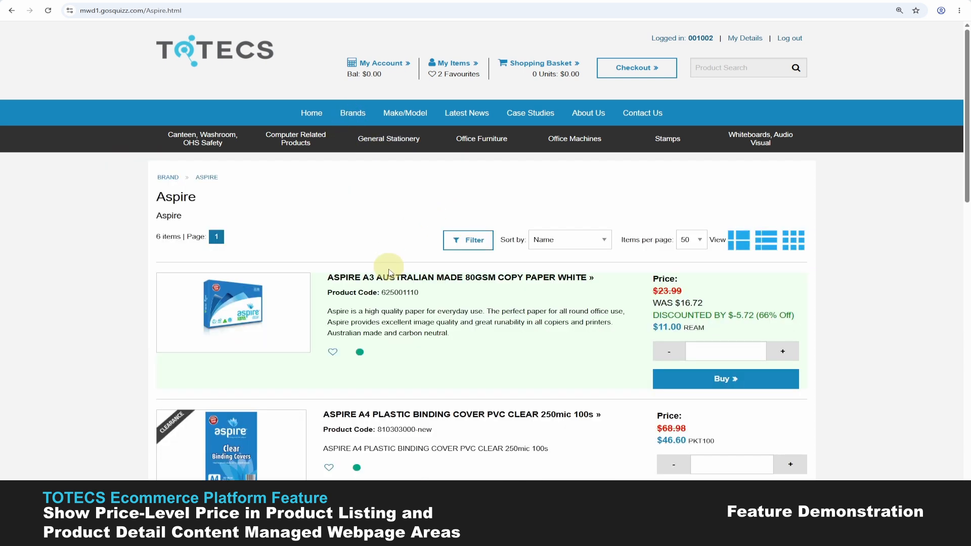
pyautogui.click(427, 279)
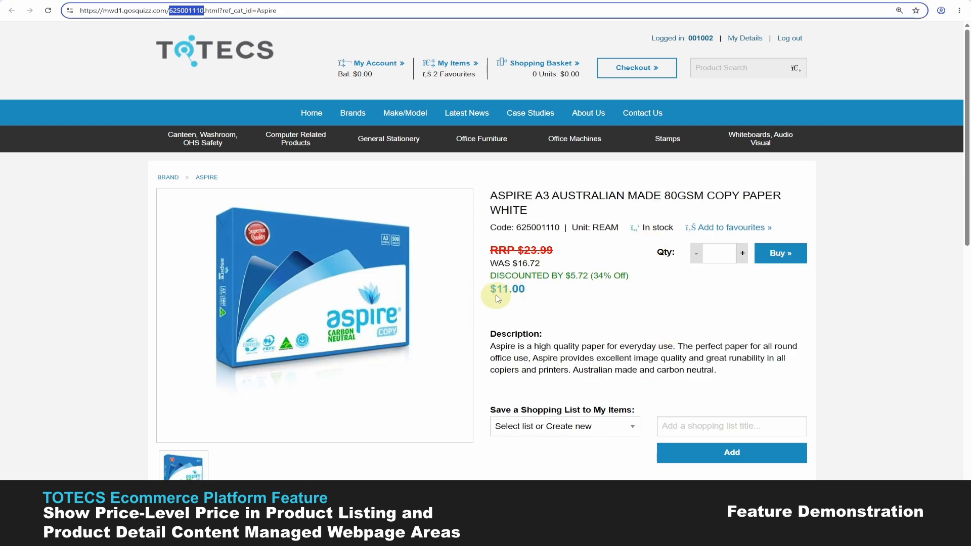
pyautogui.click(565, 286)
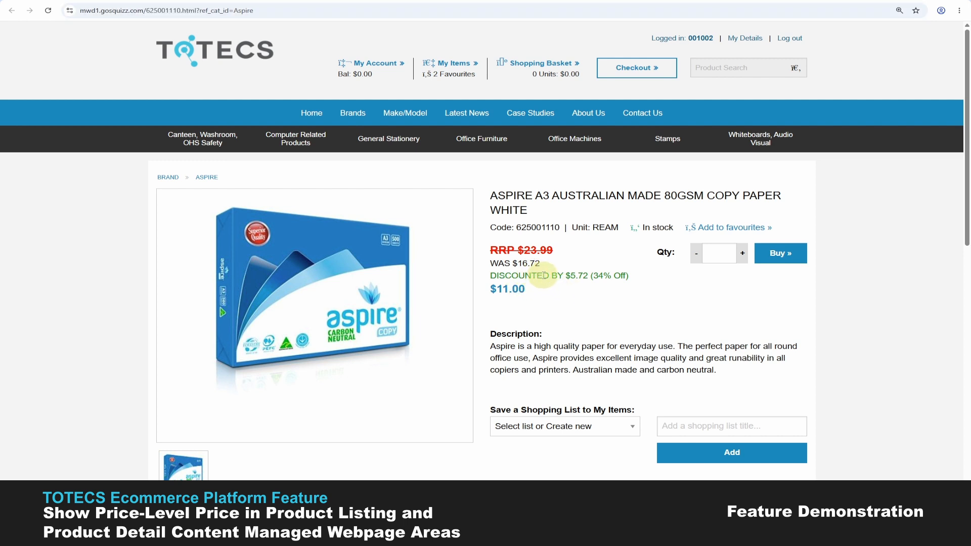
# - Switch to the Product Editor window and review product 625001110's price levels, including Retail Country and Retail
pyautogui.moveTo(527, 535)
pyautogui.click(577, 478)
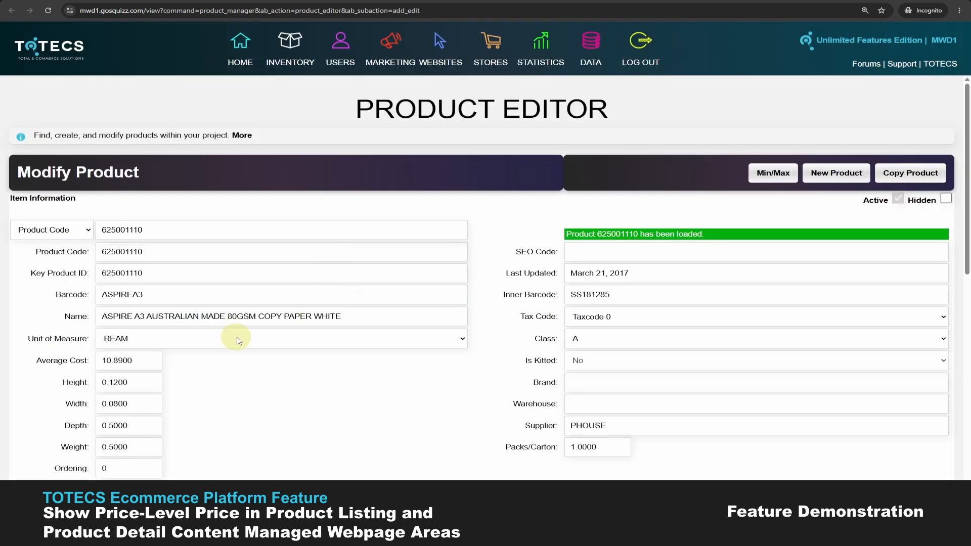
pyautogui.scroll(-10, 357, 395)
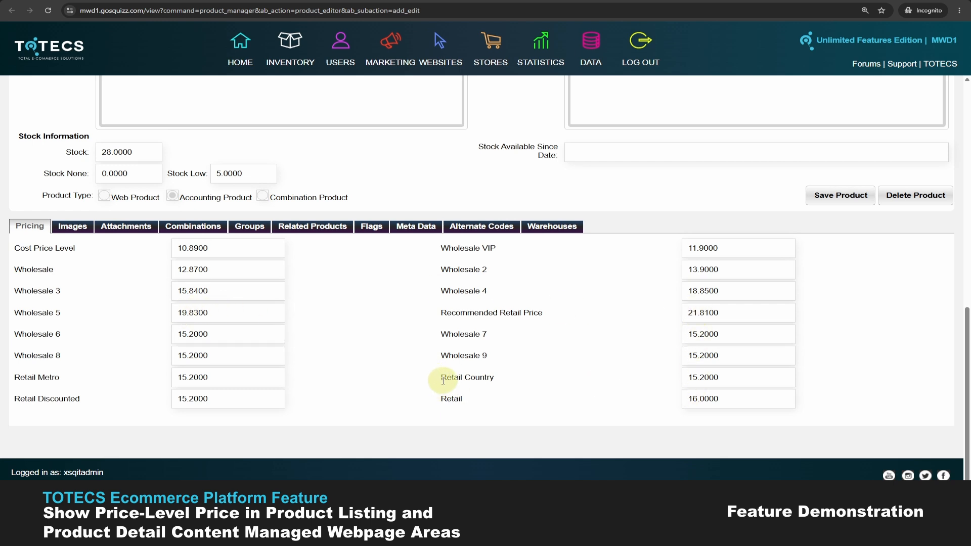
pyautogui.moveTo(443, 377); pyautogui.dragTo(494, 375)
pyautogui.click(454, 398)
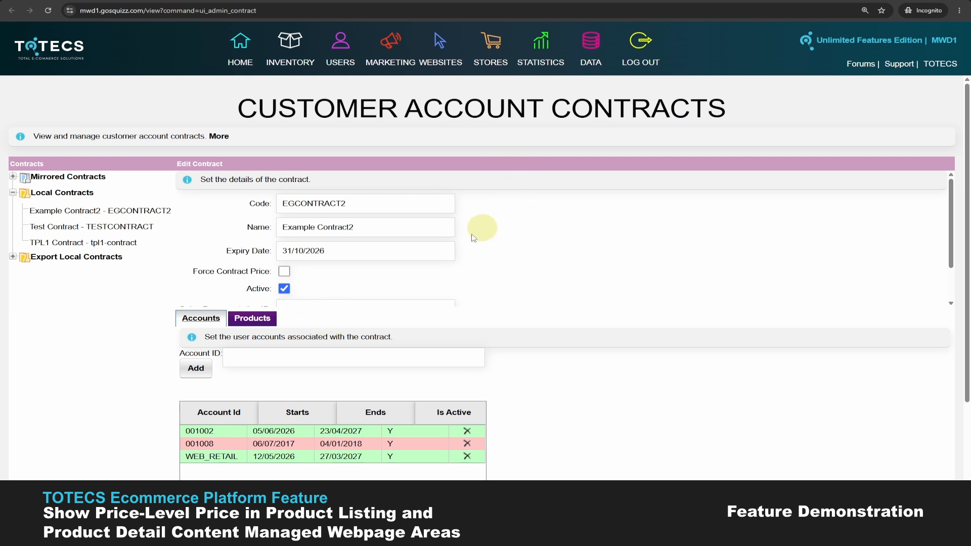
# - View the products and contract prices assigned to the Example Contract2 customer account contract
pyautogui.click(252, 317)
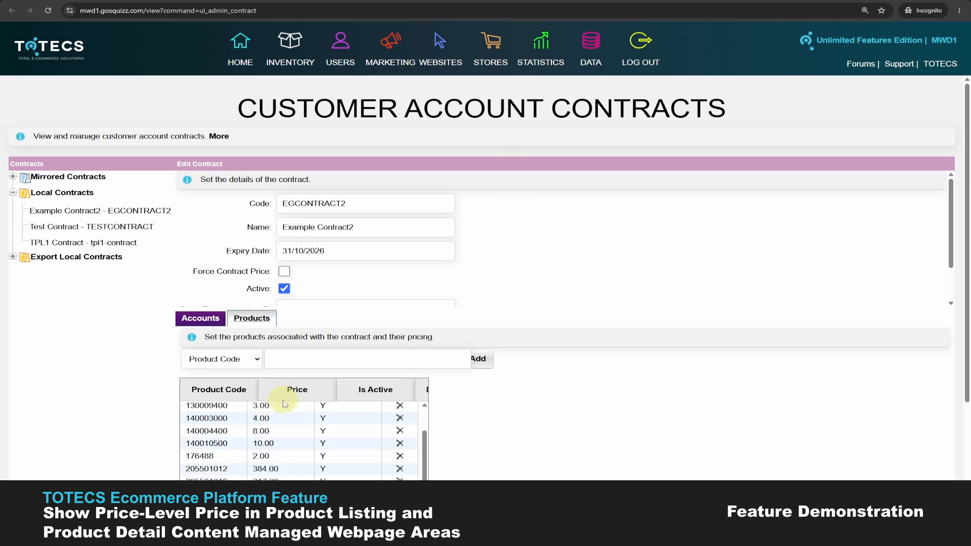
pyautogui.scroll(-3, 347, 418)
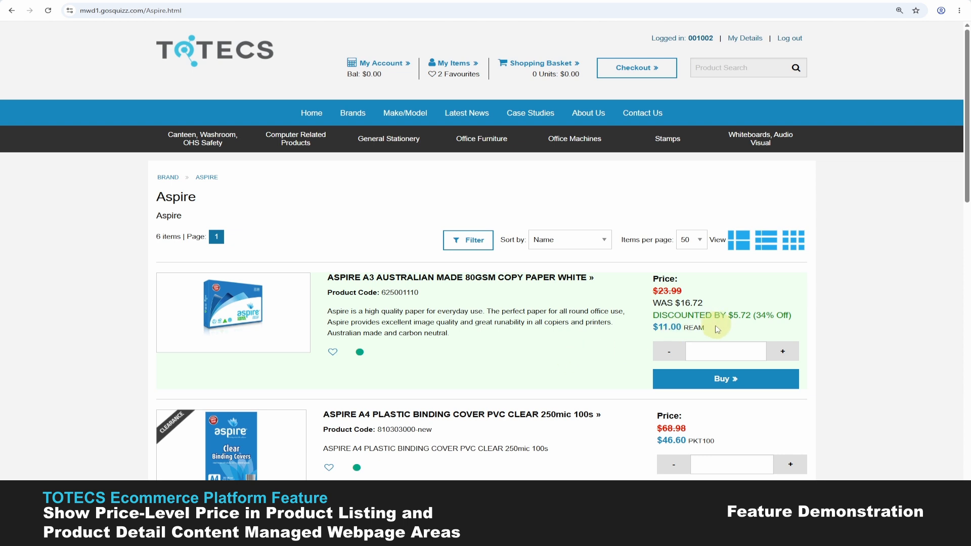
# - Compare the Aspire A3 copy paper's Was price and discount lines between the product listing and its detail page
pyautogui.click(662, 315)
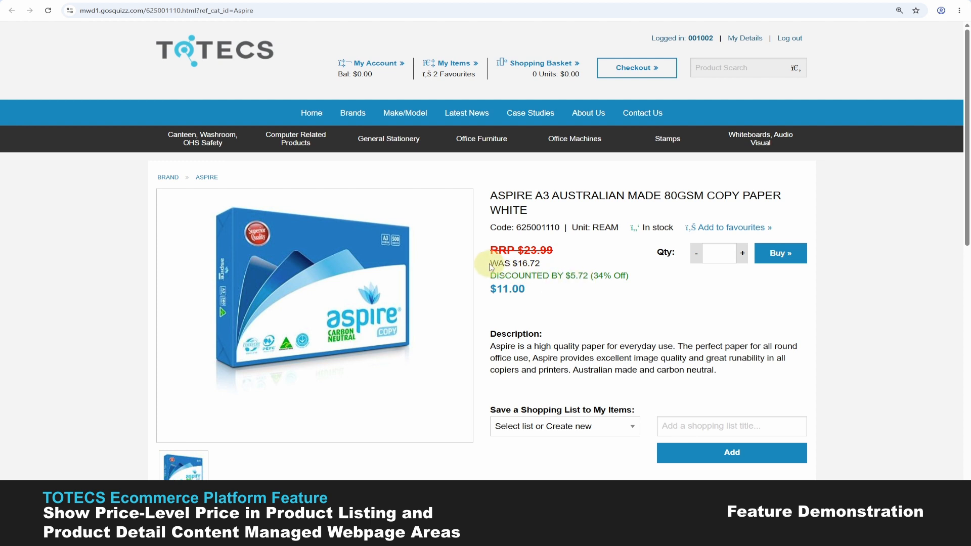
pyautogui.moveTo(489, 259); pyautogui.dragTo(630, 275)
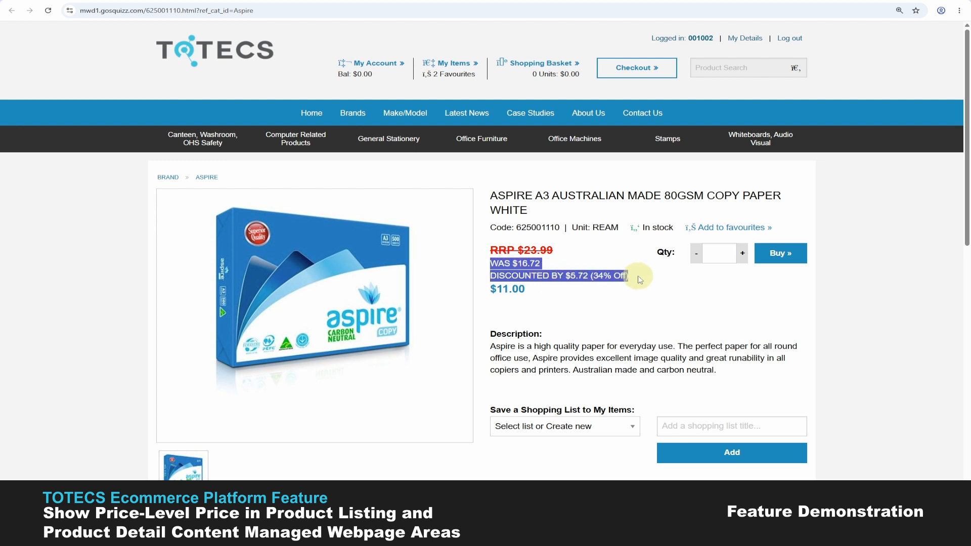
pyautogui.click(635, 275)
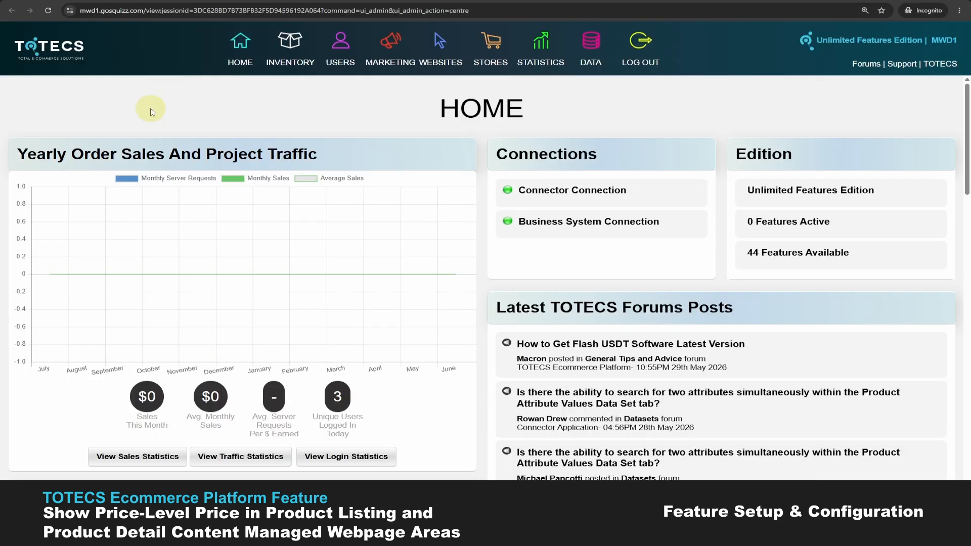
# - Open the Content Managed Websites page and expand the Web Area Formats Libraries of mwd1.gosquizz.com
pyautogui.click(440, 48)
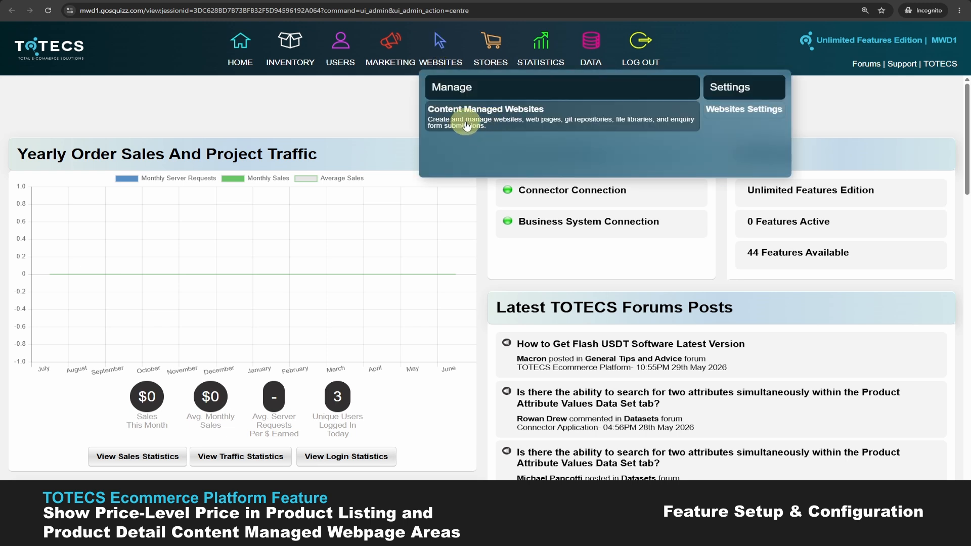
pyautogui.click(466, 125)
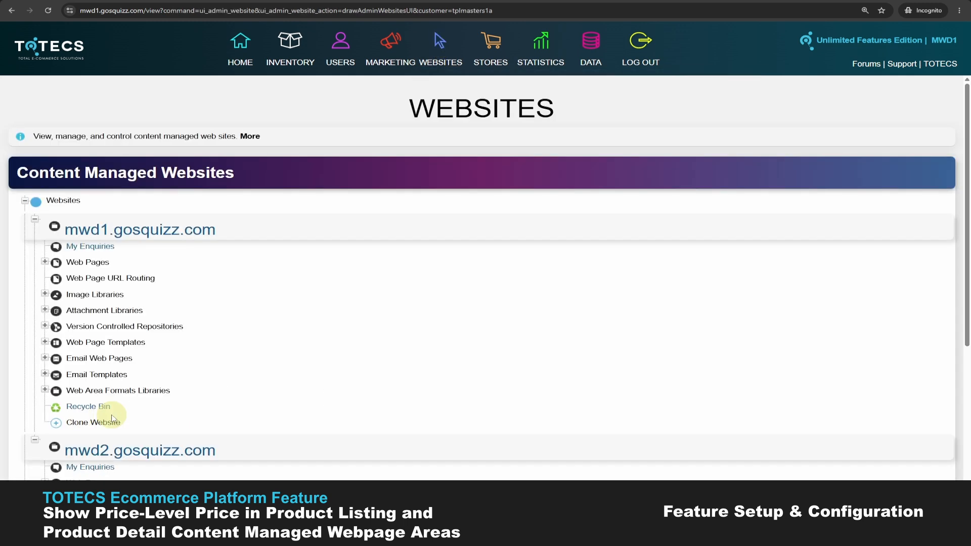
pyautogui.click(45, 390)
pyautogui.scroll(-5, 97, 354)
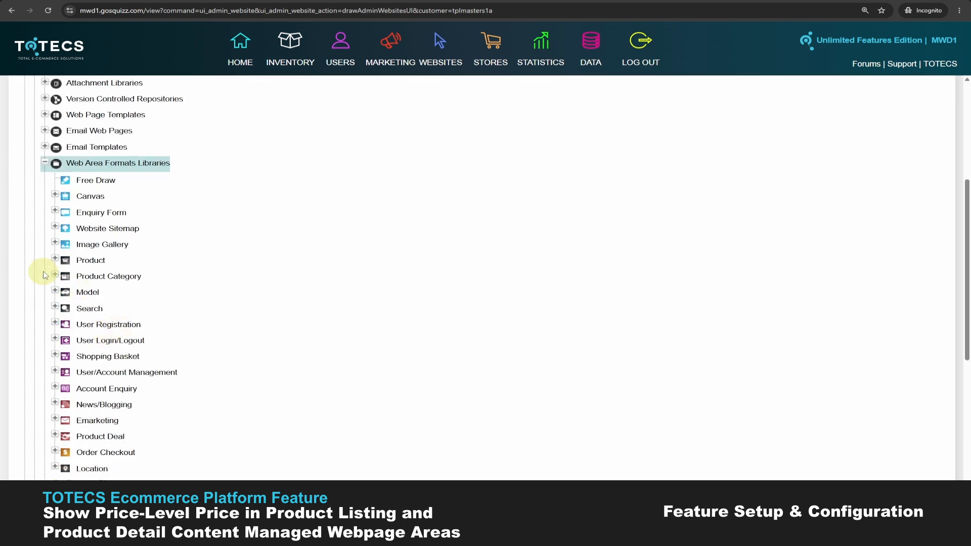
# - Expand the Product Detail formats under Product and open the Demo MWD1.0+ Product Details -(+/-) format for editing
pyautogui.click(54, 259)
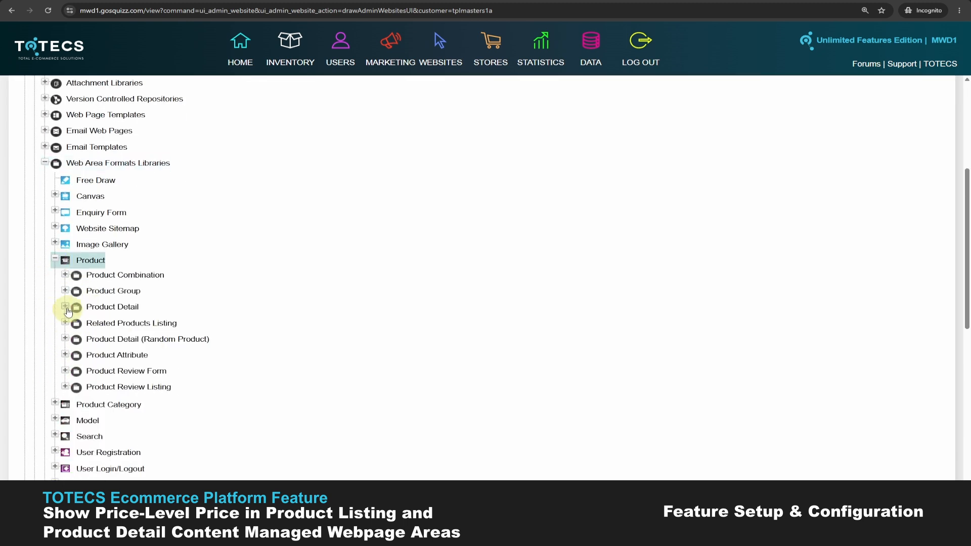
pyautogui.click(66, 306)
pyautogui.click(75, 321)
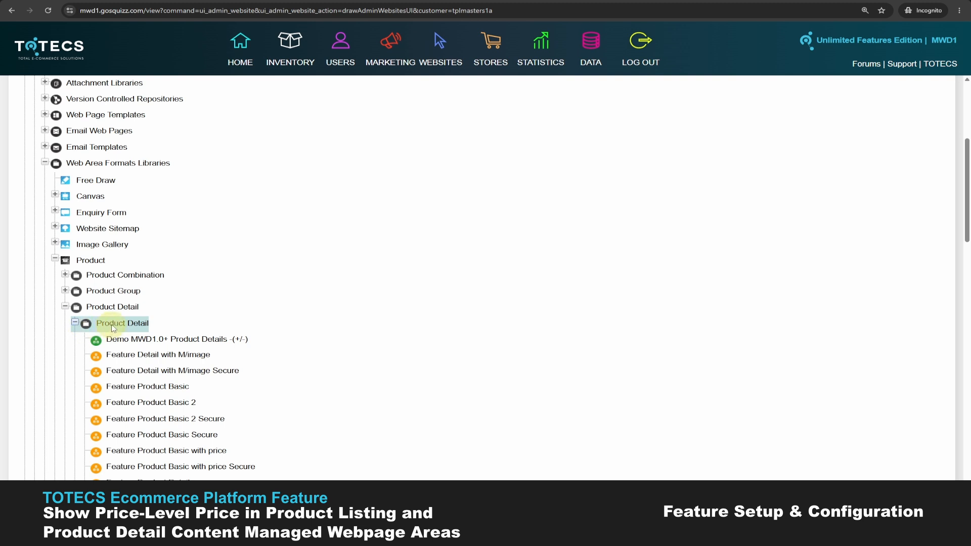
pyautogui.scroll(-2, 201, 251)
pyautogui.click(201, 252)
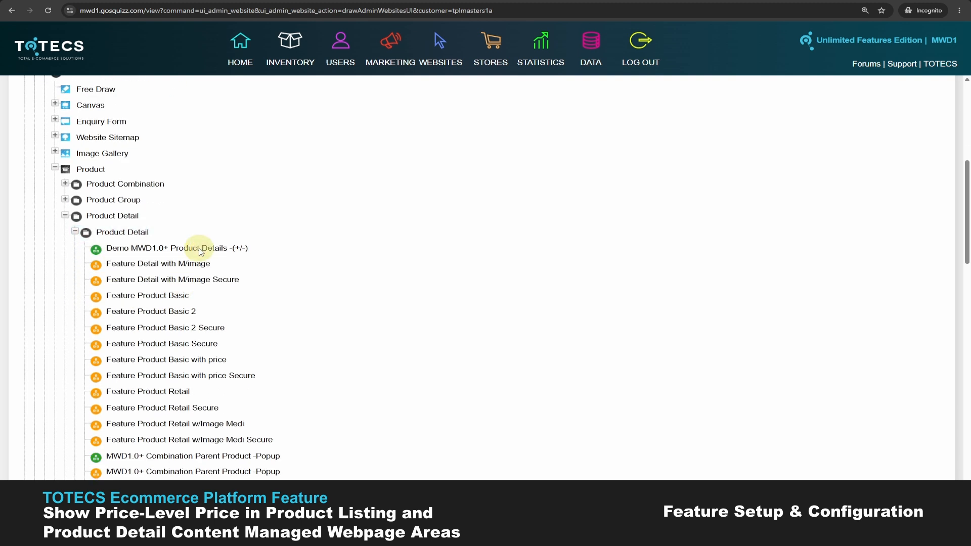
pyautogui.doubleClick(201, 251)
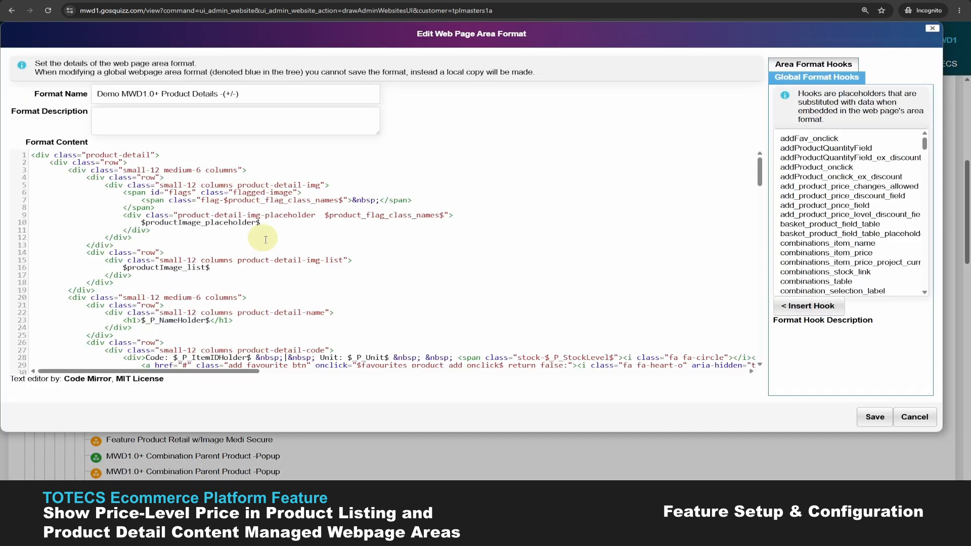
# - Locate the price-level pricing markup in the format content and the product_price_level_price hooks in the hook list
pyautogui.scroll(-3, 263, 238)
pyautogui.click(927, 146)
pyautogui.moveTo(926, 146); pyautogui.dragTo(925, 173)
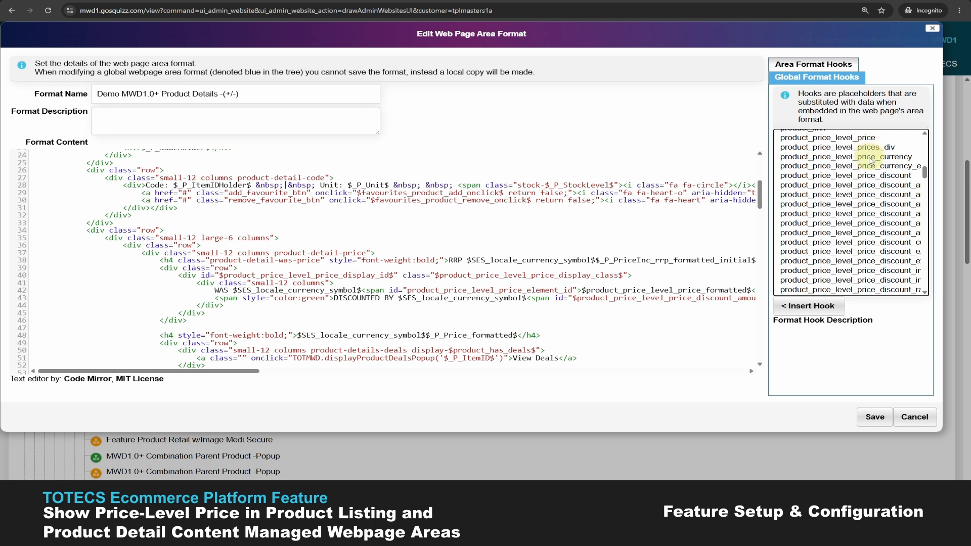
pyautogui.scroll(-1, 867, 171)
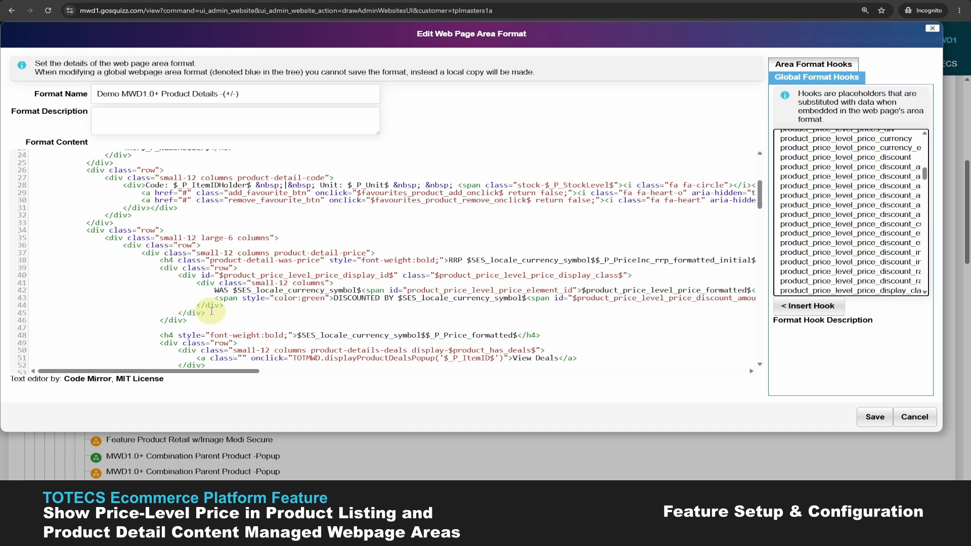
# - Examine the price-level display wrapper div and read the description of the product_price_level_price_display_class hook
pyautogui.click(184, 276)
pyautogui.click(197, 313)
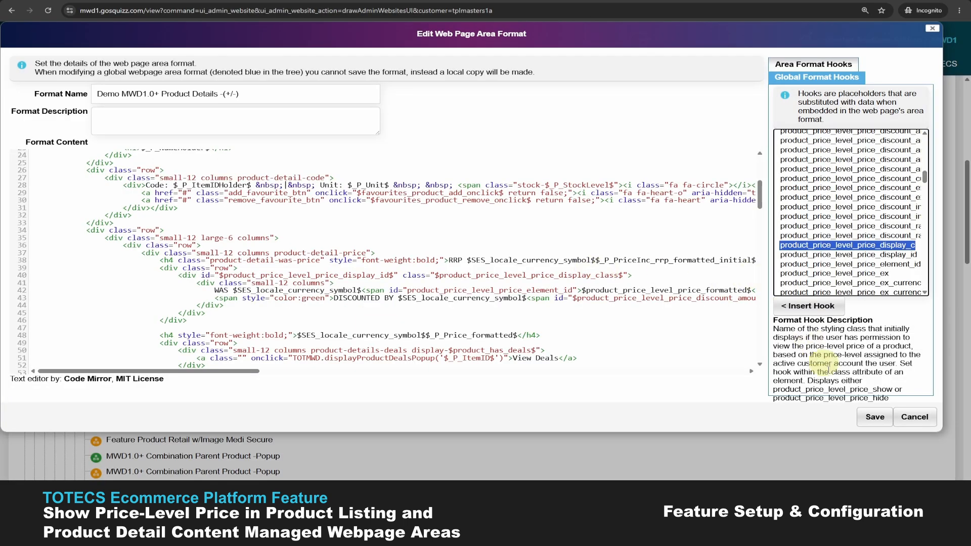
pyautogui.moveTo(773, 389); pyautogui.dragTo(878, 399)
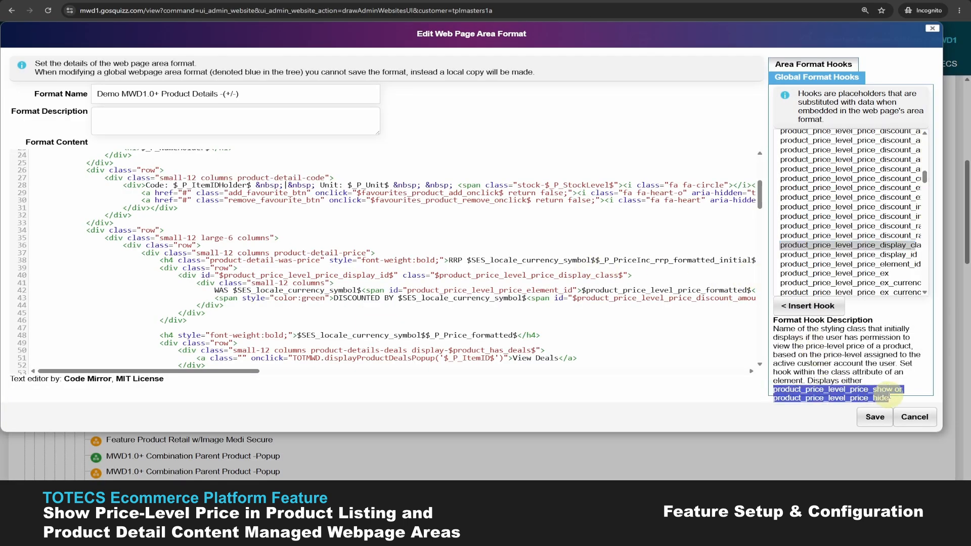
pyautogui.click(897, 399)
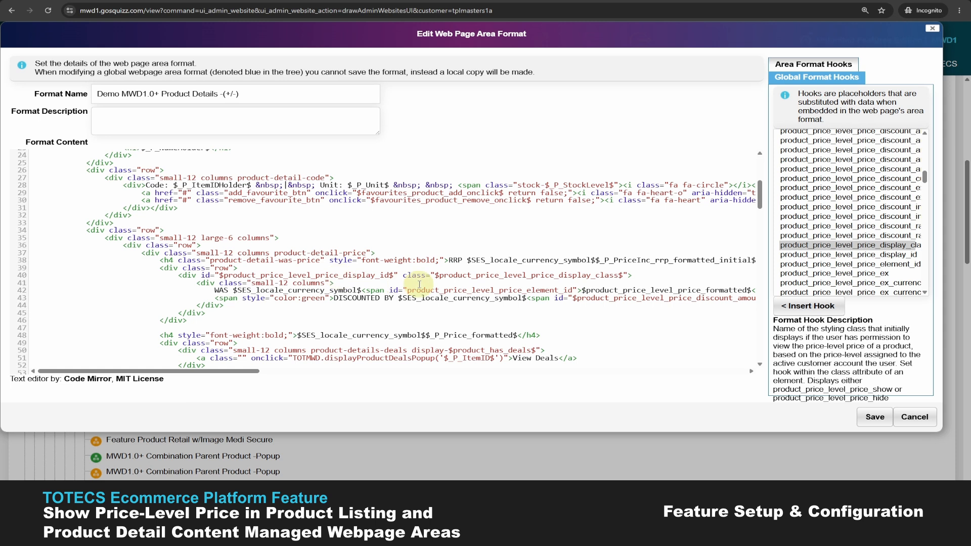
# - Examine the full WAS price line and read the descriptions of the product_price_level_price_inc and product_price_level_price_ex hooks
pyautogui.moveTo(236, 371); pyautogui.dragTo(280, 373)
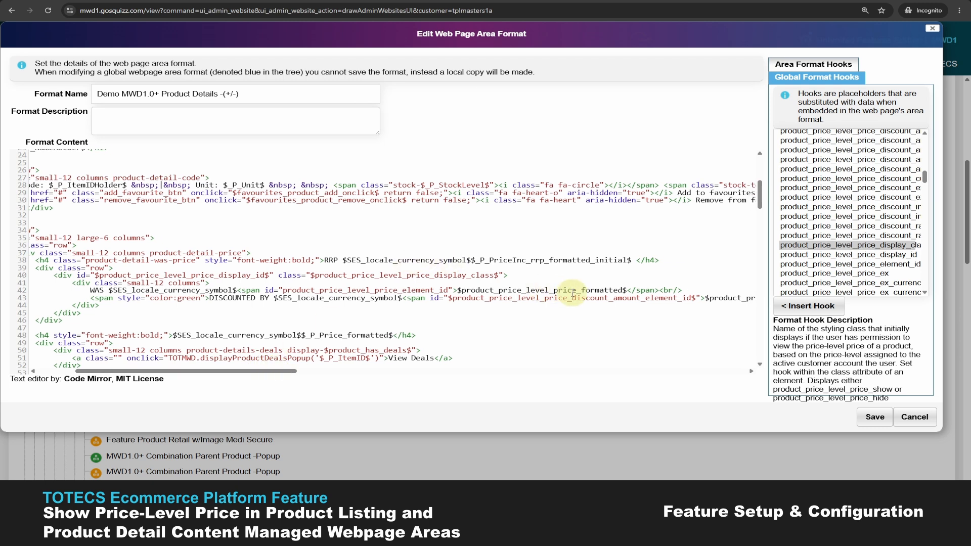
pyautogui.scroll(-3, 849, 212)
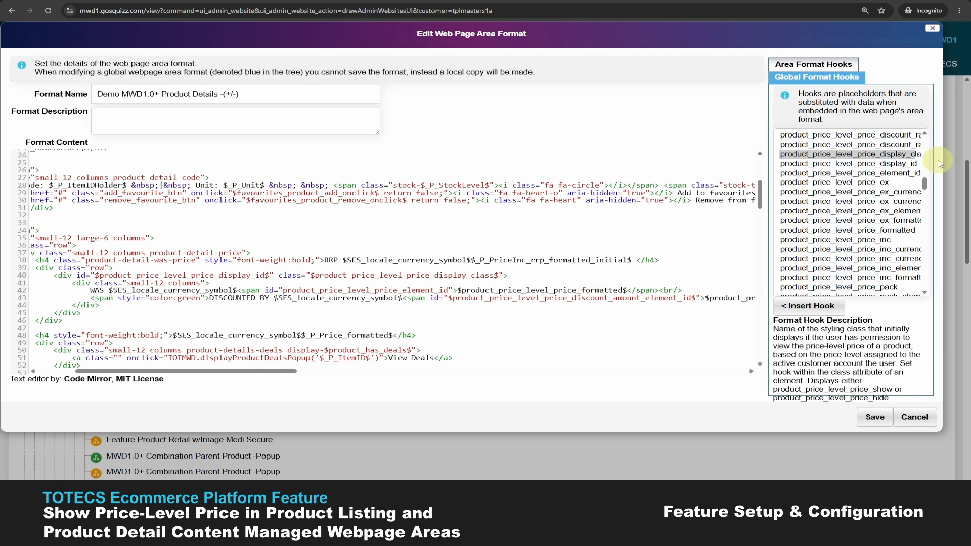
pyautogui.click(858, 240)
pyautogui.scroll(-2, 858, 243)
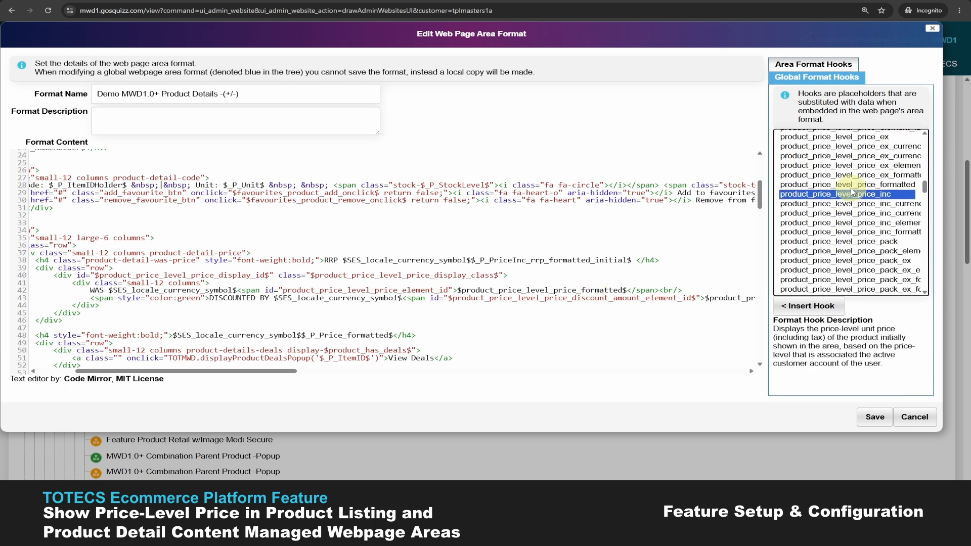
pyautogui.scroll(1, 860, 145)
pyautogui.click(860, 144)
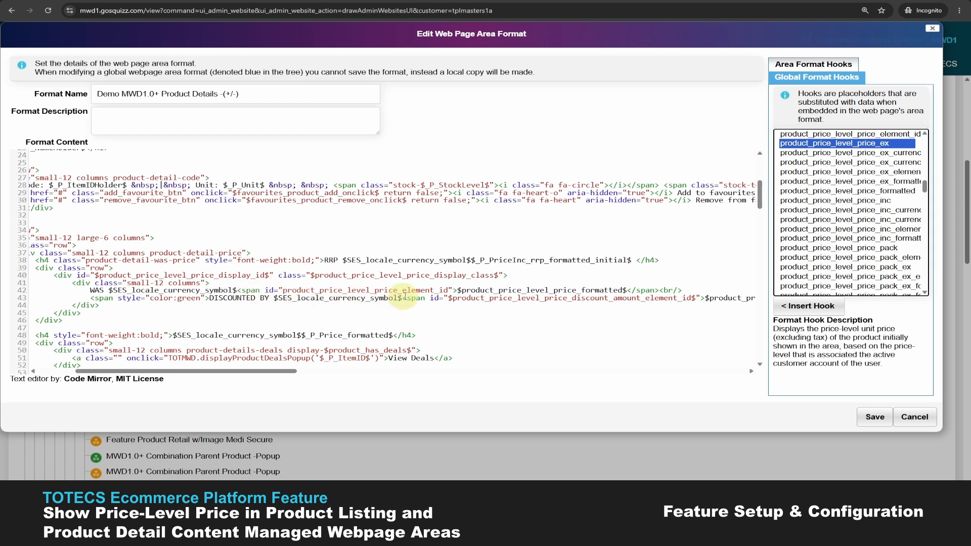
# - Enclose product_price_level_price_element_id in dollar signs within the id attribute of the WAS price span
pyautogui.click(445, 290)
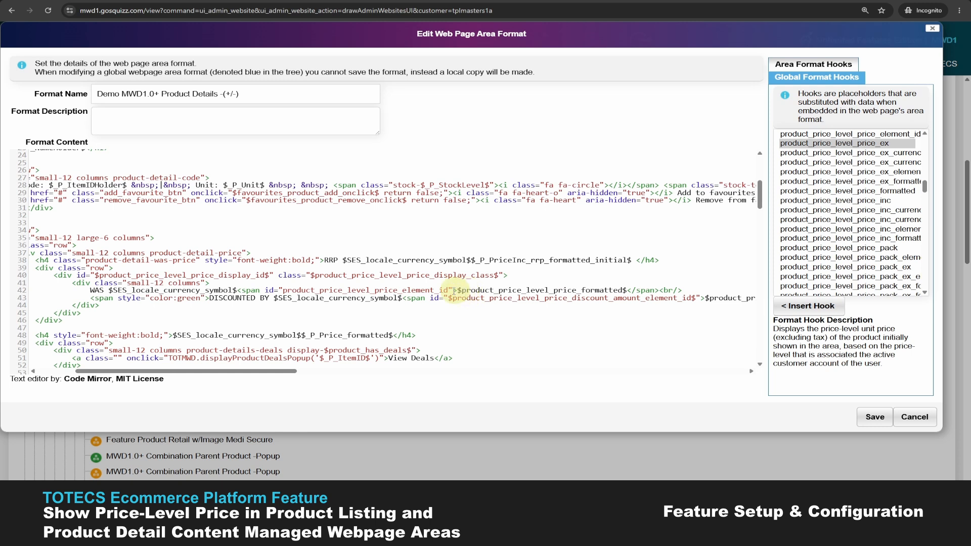
pyautogui.write('$')
pyautogui.click(282, 291)
pyautogui.write('$')
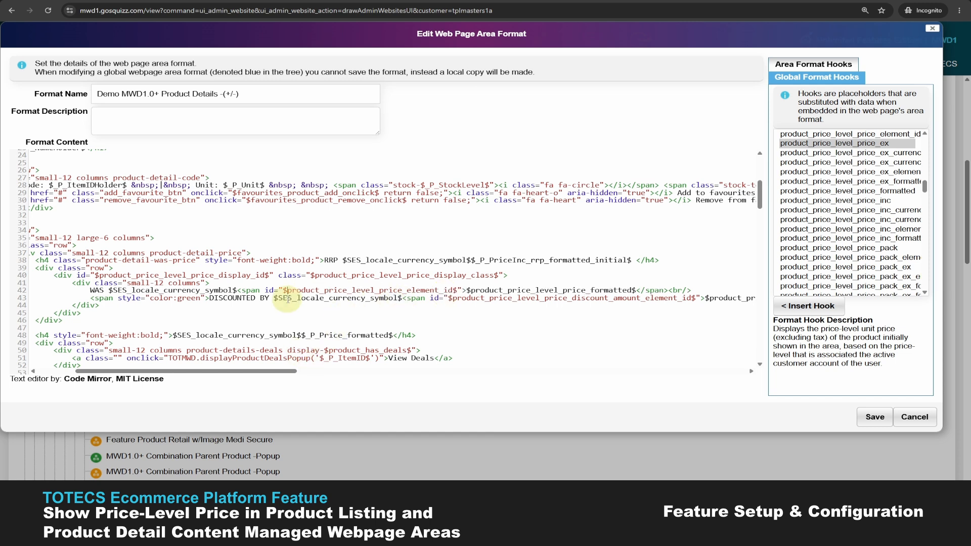
# - Examine the full DISCOUNTED BY line with its discount amount and discount rate hooks in the product detail format
pyautogui.hscroll(5, 287, 299)
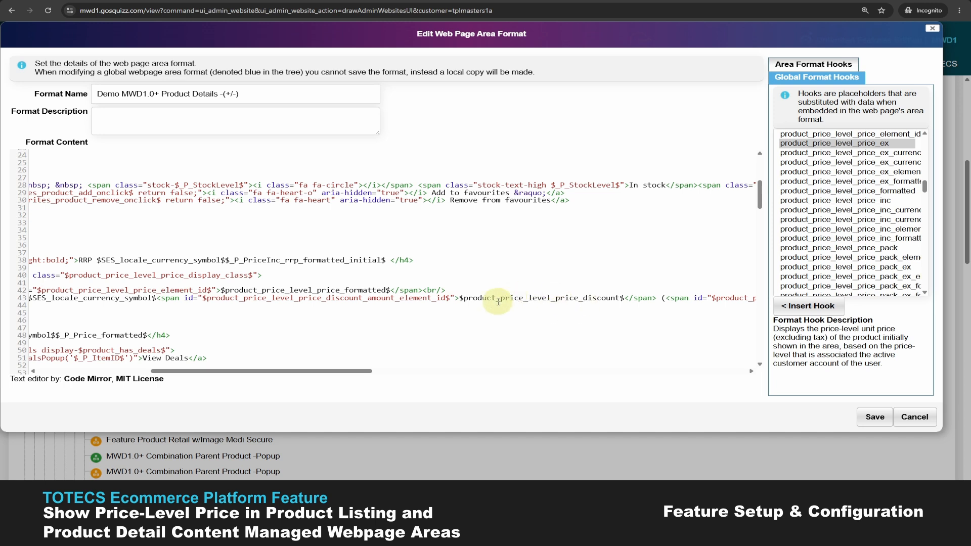
pyautogui.scroll(4, 854, 167)
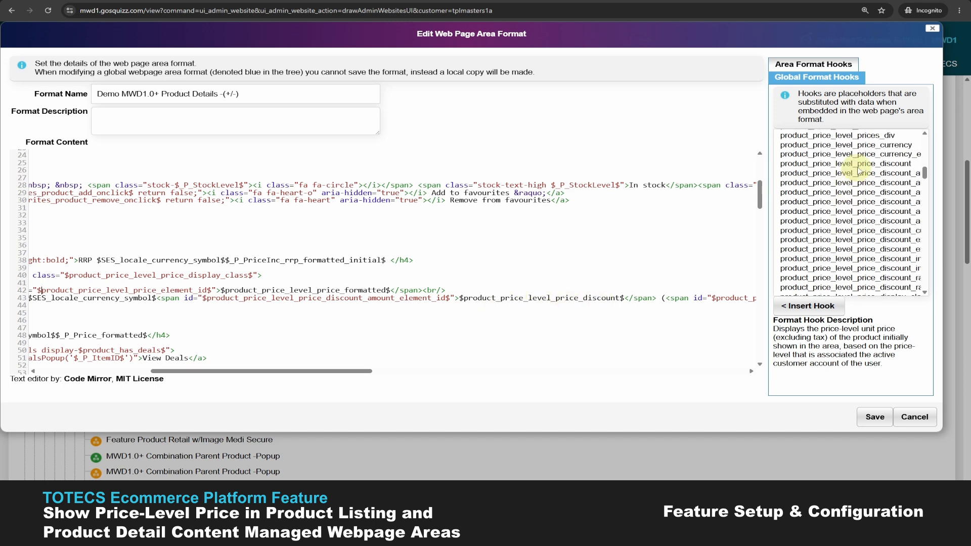
pyautogui.scroll(-1, 863, 260)
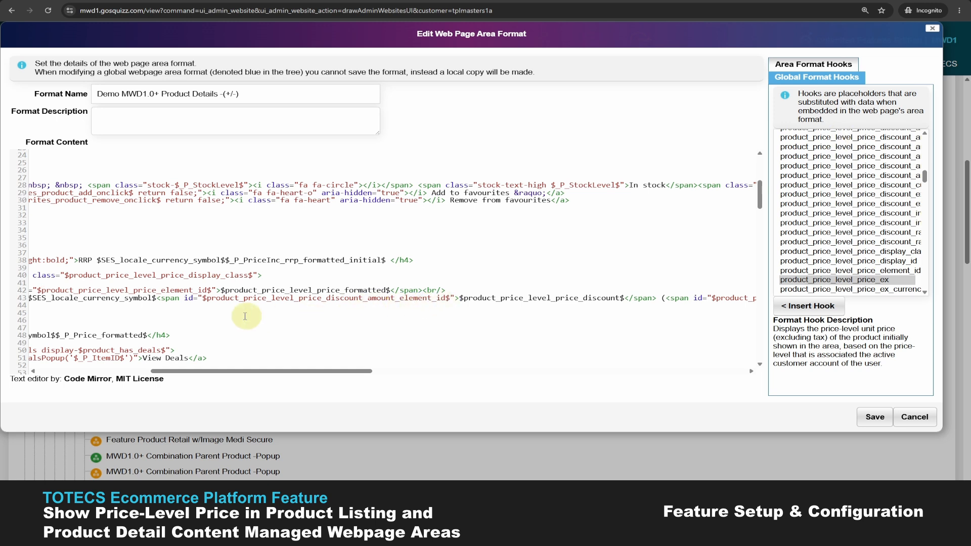
pyautogui.moveTo(366, 370); pyautogui.dragTo(525, 369)
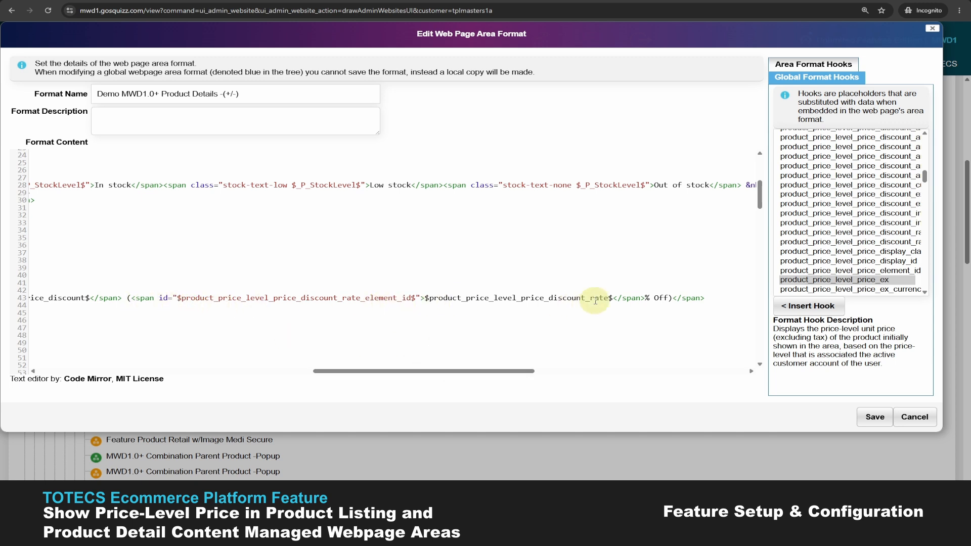
pyautogui.moveTo(495, 375); pyautogui.dragTo(218, 374)
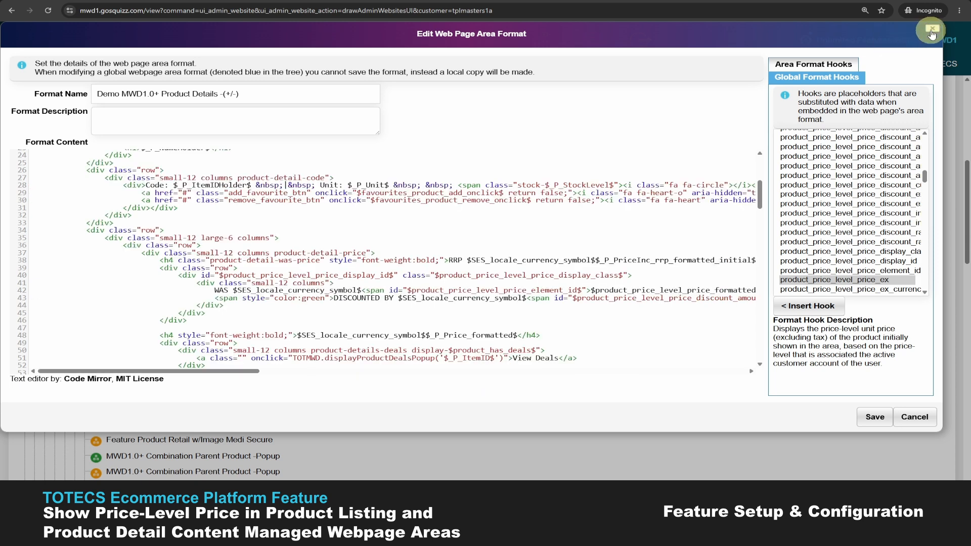
# - Close the product detail format and open MASTERWD1.0+ Product Listing -Tall -(+/-) from the Product Search Record formats under Category Listing
pyautogui.click(931, 33)
pyautogui.click(56, 318)
pyautogui.scroll(-2, 59, 283)
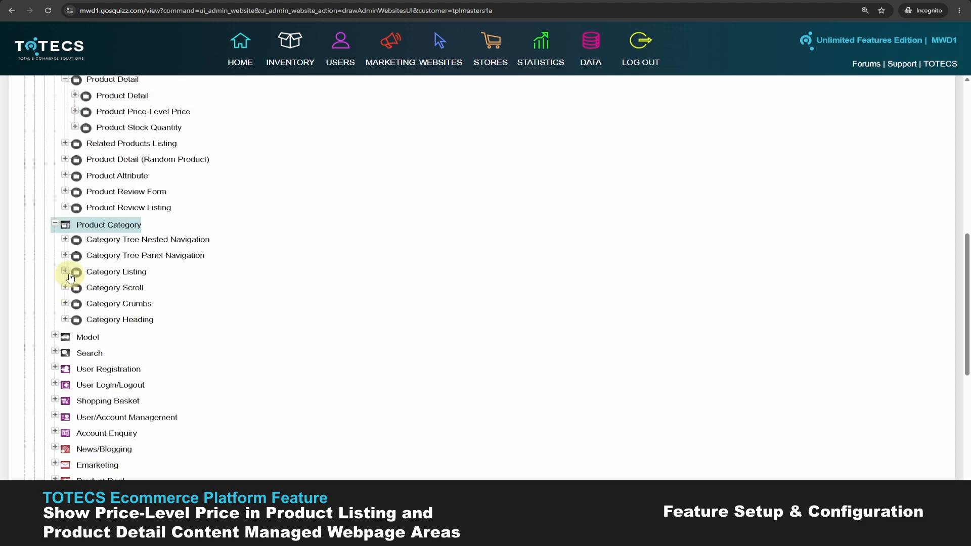
pyautogui.click(65, 272)
pyautogui.scroll(-1, 61, 294)
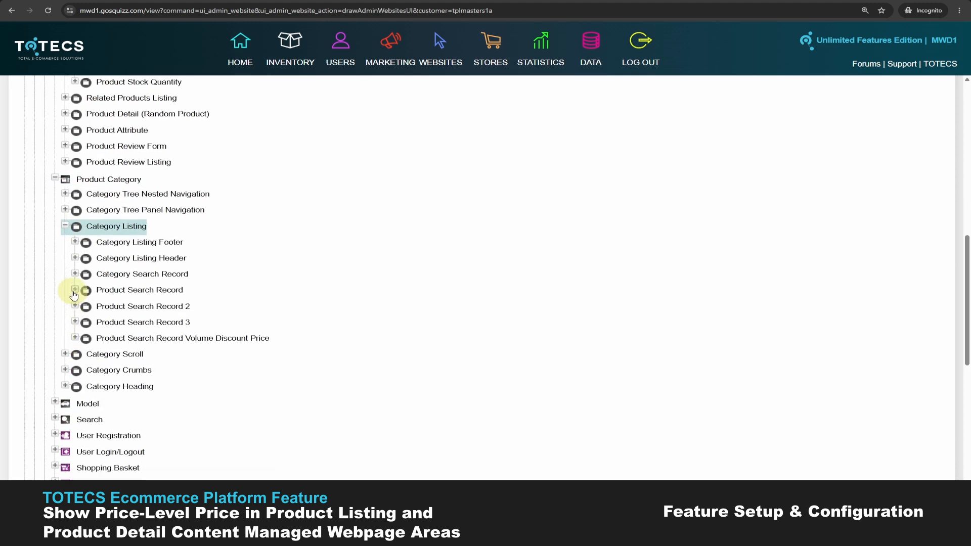
pyautogui.doubleClick(79, 290)
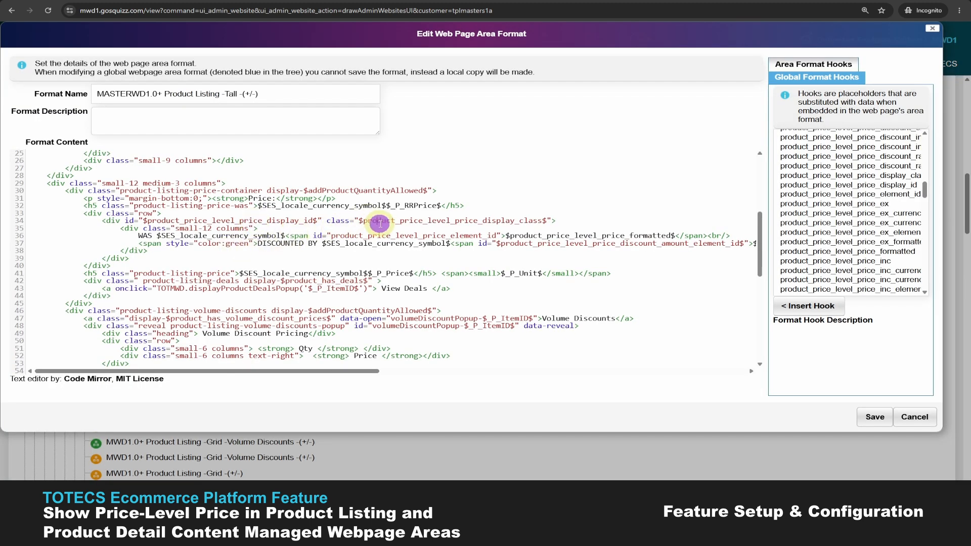
# - Compare the listing format's price-level markup with the Aspire storefront prices and read the description of a product_price_level_price_ex currency hook
pyautogui.moveTo(329, 371); pyautogui.dragTo(675, 371)
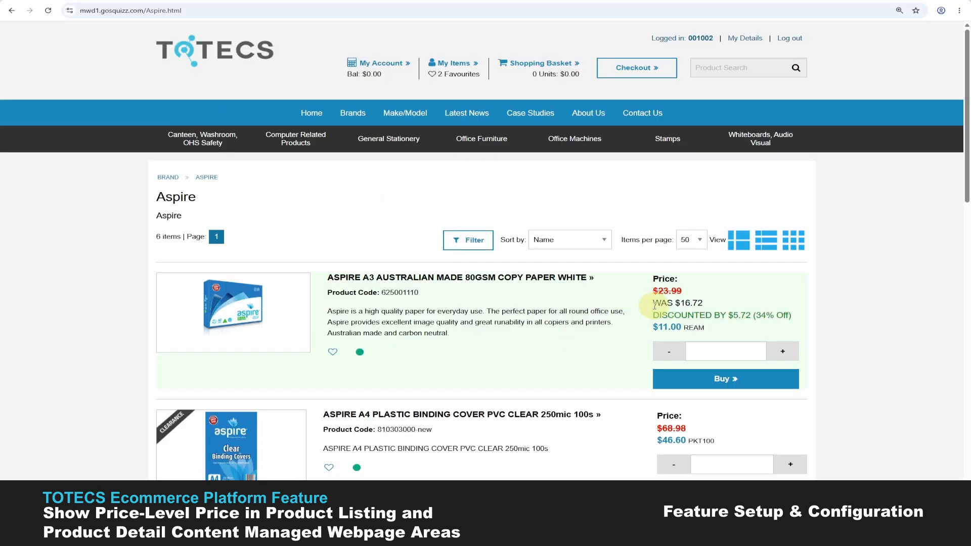
pyautogui.moveTo(654, 306); pyautogui.dragTo(714, 330)
pyautogui.click(713, 332)
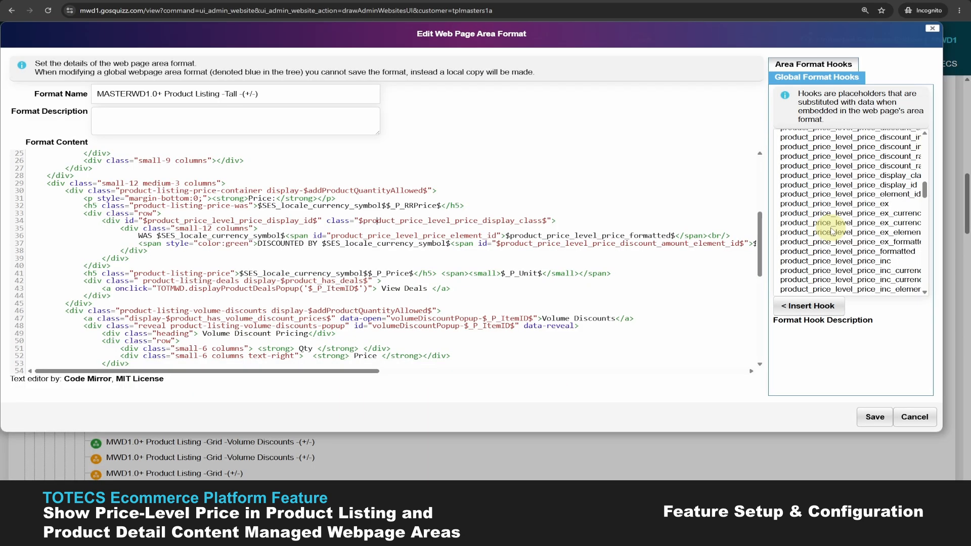
pyautogui.click(834, 223)
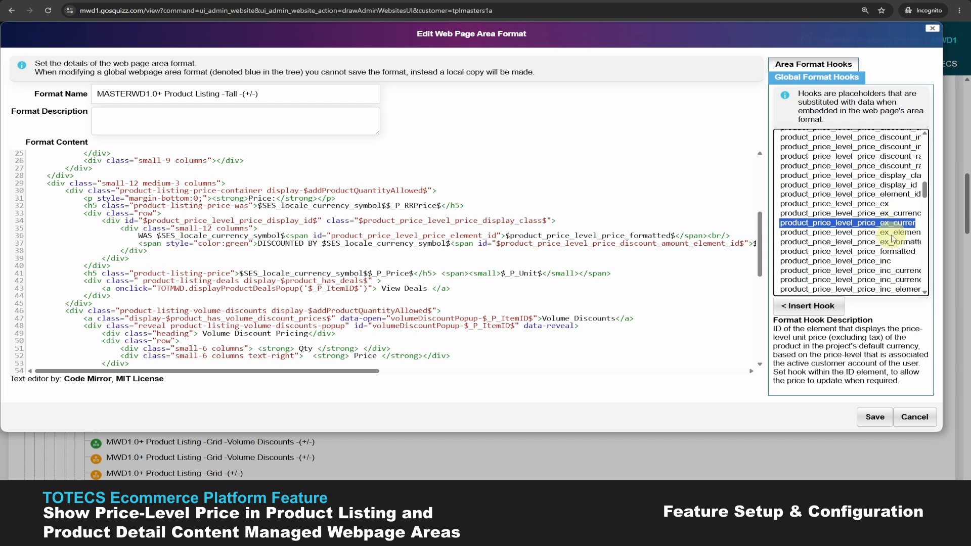
pyautogui.scroll(3, 892, 239)
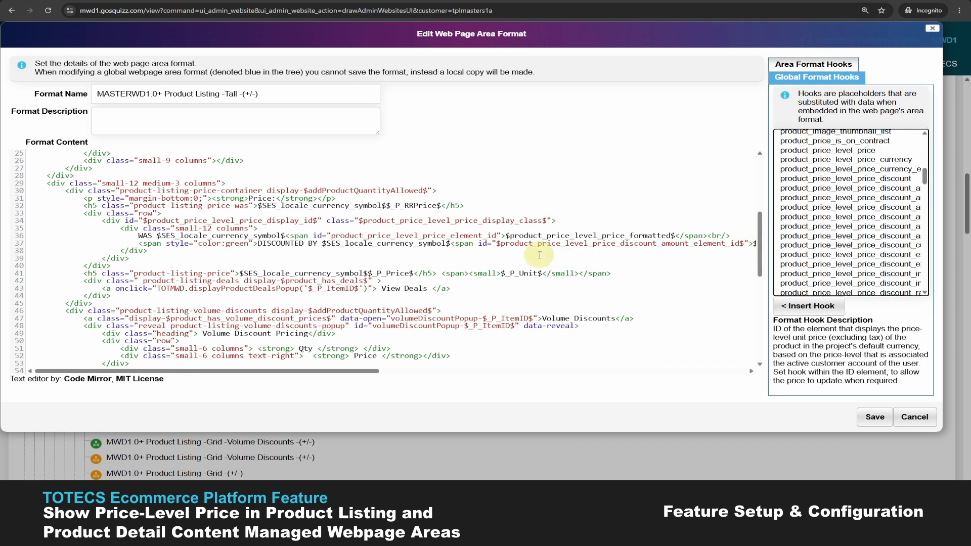
# - Close the listing format and view all areas of the products web page under the category page
pyautogui.click(932, 29)
pyautogui.click(44, 217)
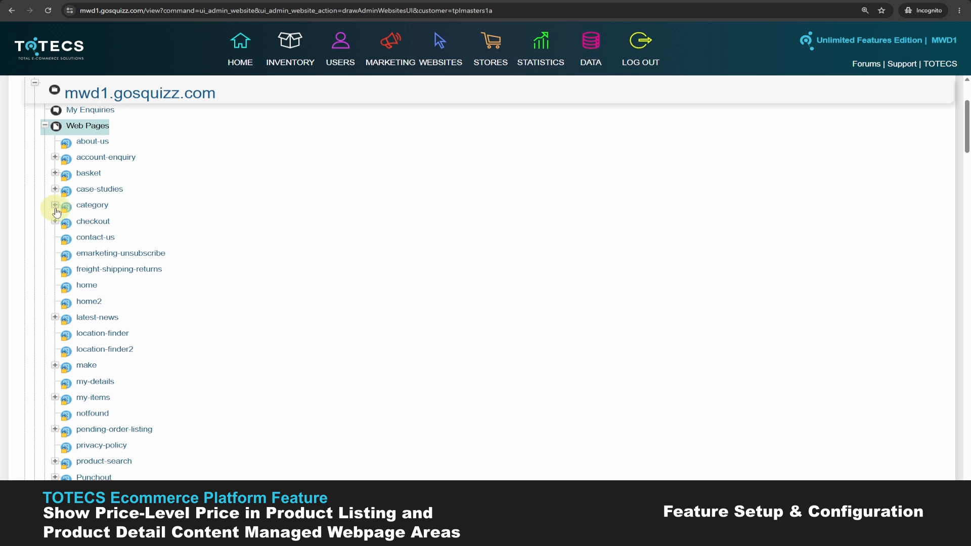
pyautogui.click(55, 205)
pyautogui.rightClick(108, 270)
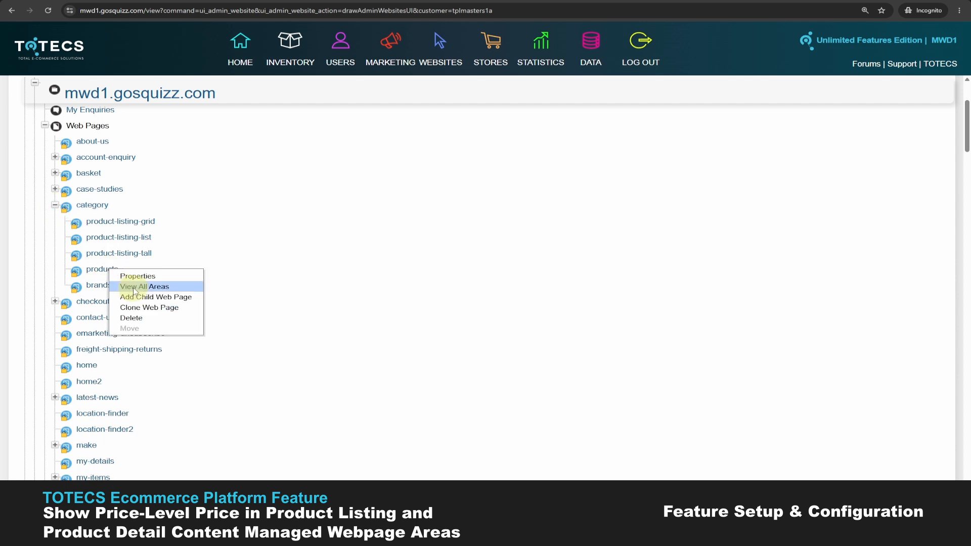
pyautogui.click(135, 291)
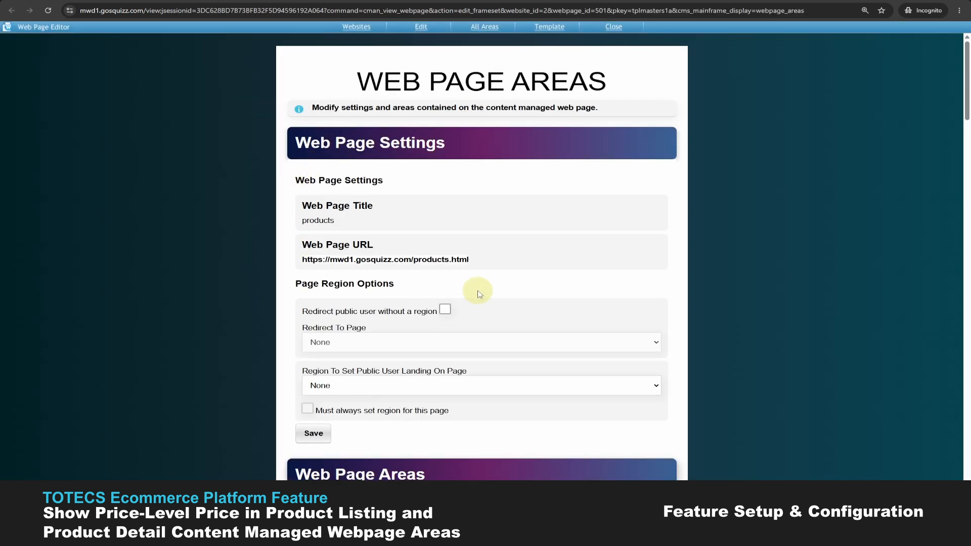
# - Inspect the settings of the Product Detail - With ( /-) area in the main content container, then close them
pyautogui.scroll(-3, 479, 294)
pyautogui.scroll(-3, 417, 308)
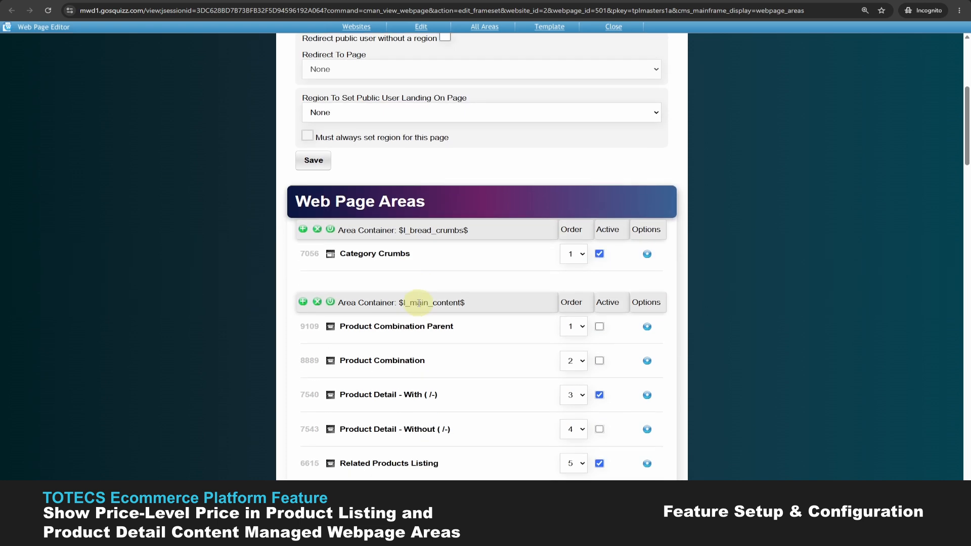
pyautogui.click(646, 303)
pyautogui.click(676, 369)
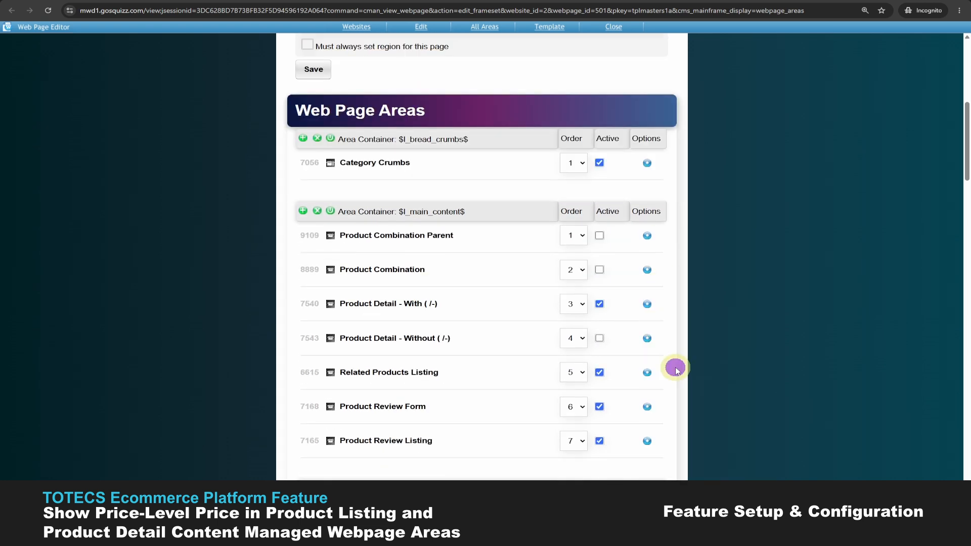
pyautogui.click(526, 201)
pyautogui.click(629, 145)
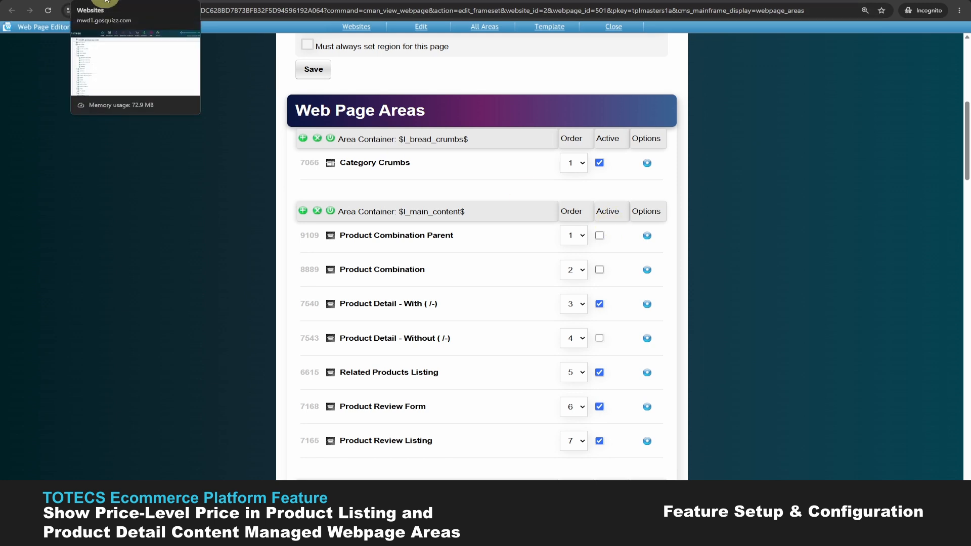
# - Return to the Websites administration tab and open the User Permissions page for modifying roles
pyautogui.click(106, 1)
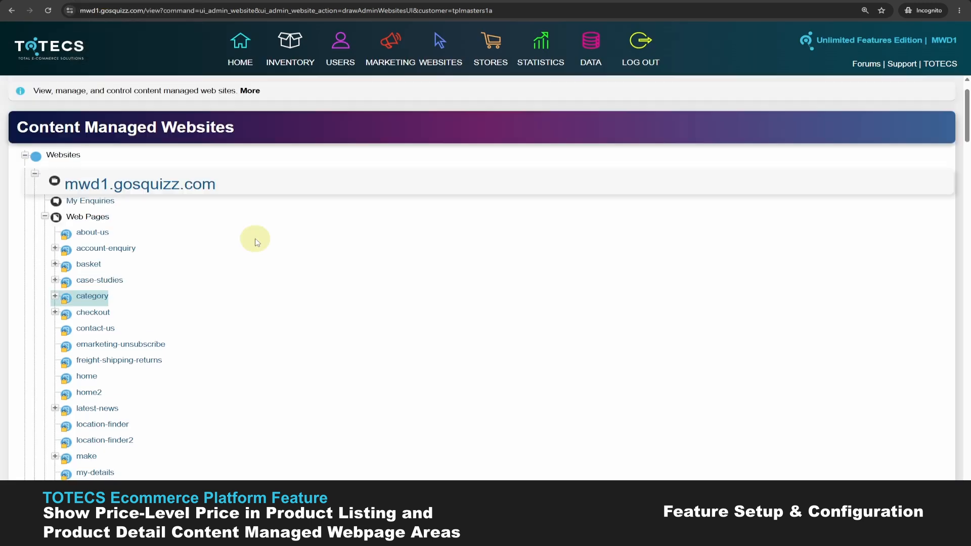
pyautogui.scroll(1, 247, 236)
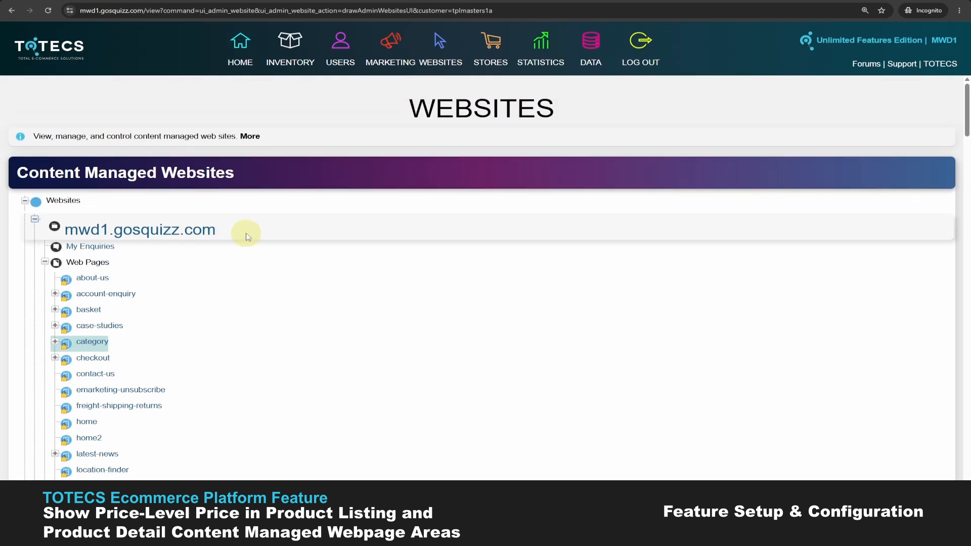
pyautogui.click(338, 44)
pyautogui.click(382, 255)
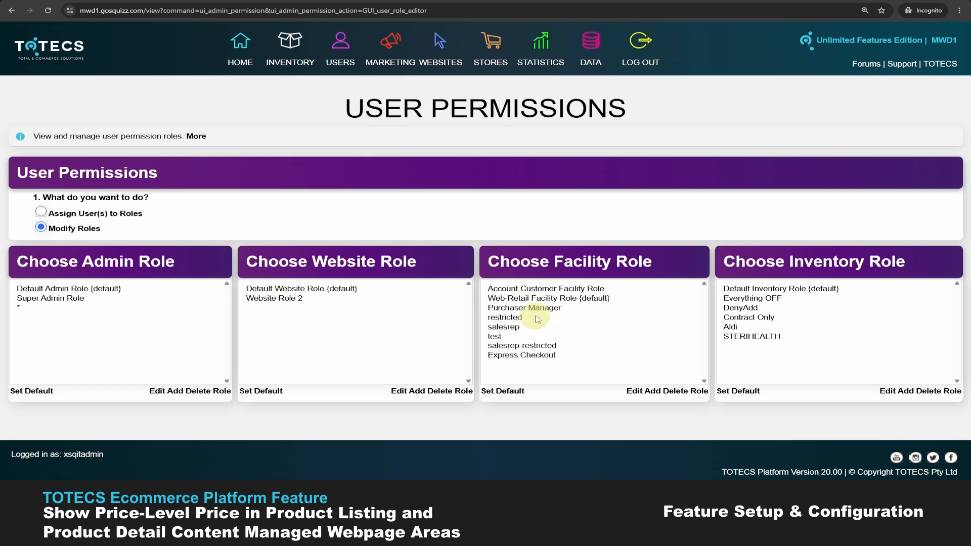
# - Edit the Web-Retail Facility Role (default) to allow the View Product Price-Level Price permission and return to the role selection
pyautogui.click(519, 299)
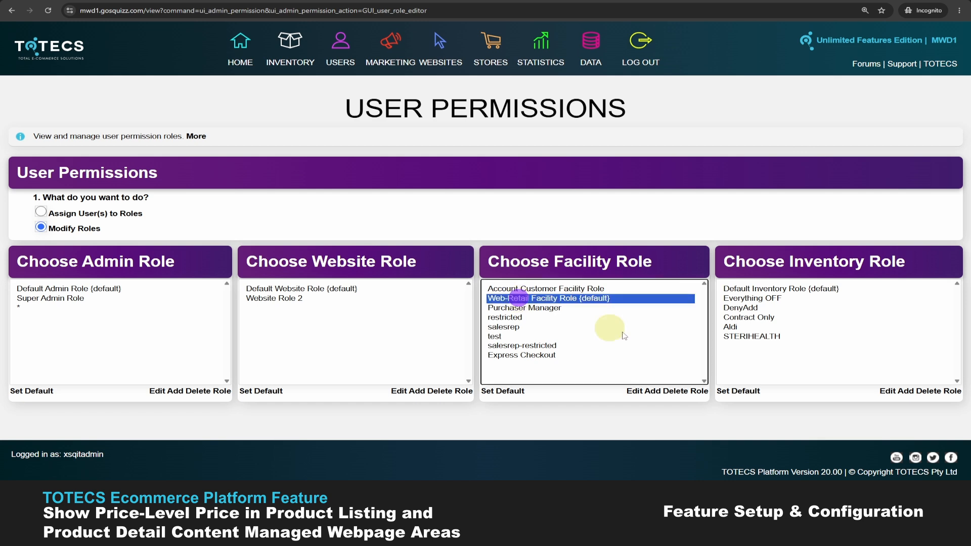
pyautogui.click(633, 392)
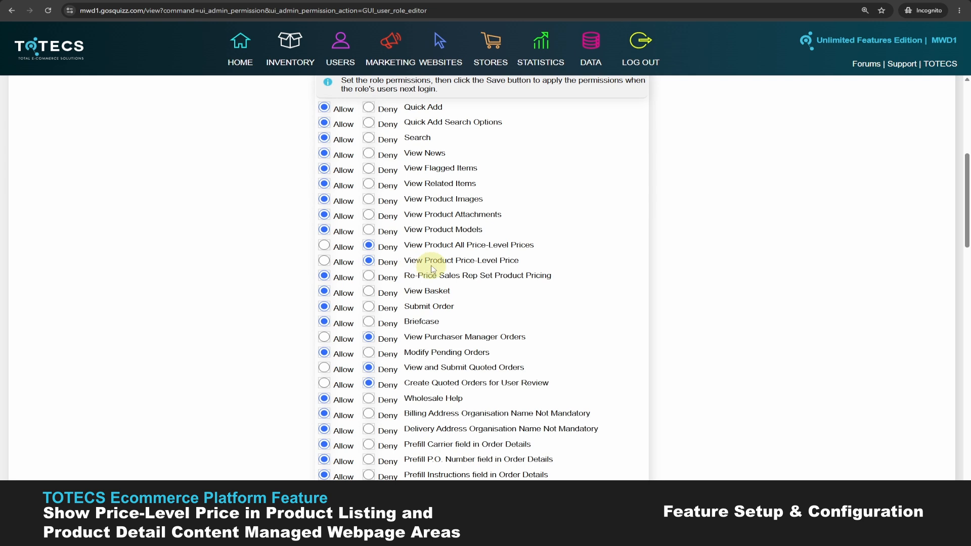
pyautogui.click(324, 260)
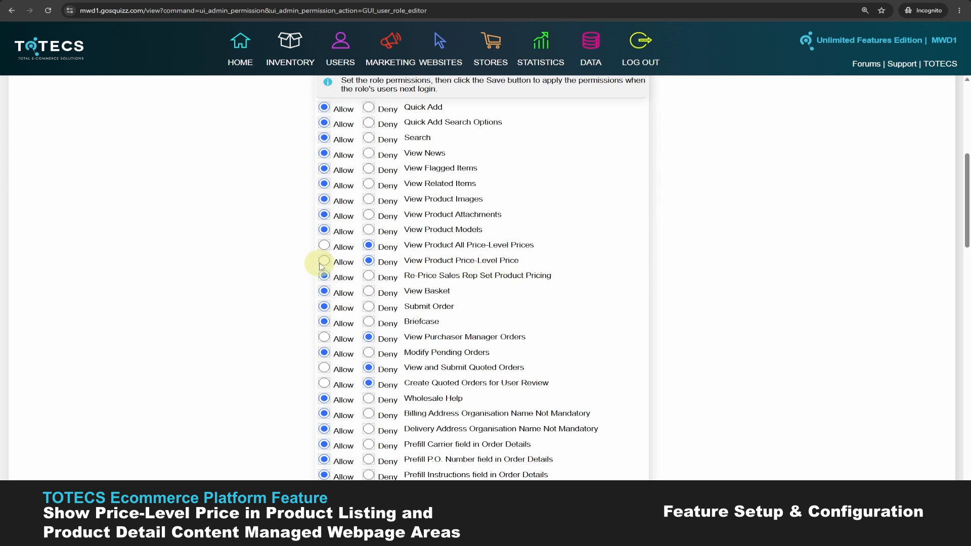
pyautogui.scroll(1, 533, 304)
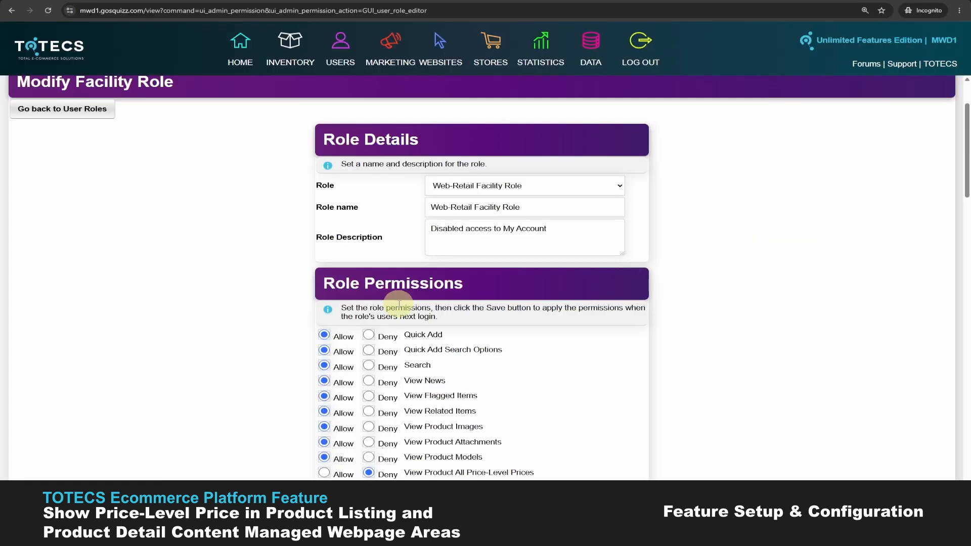
pyautogui.scroll(2, 399, 304)
pyautogui.click(44, 199)
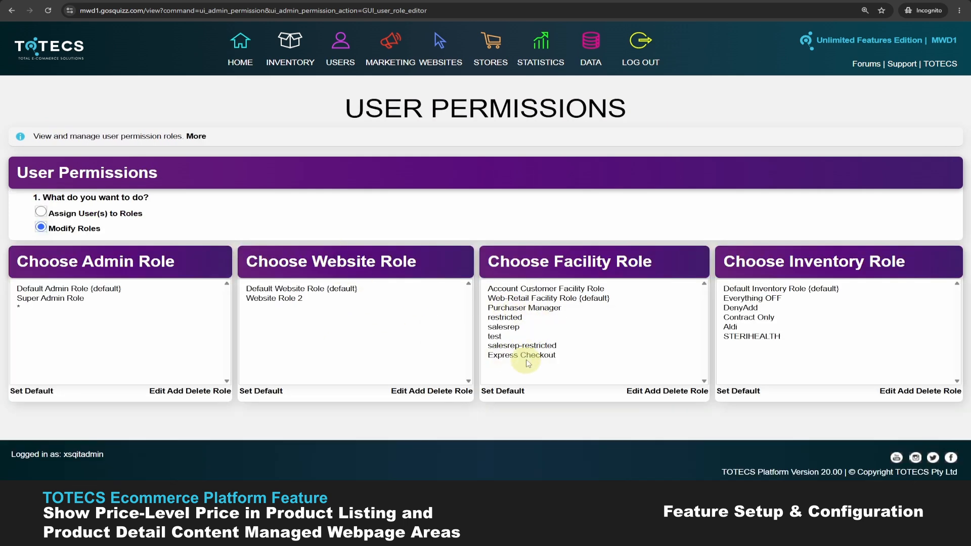
# - Open the restricted facility role for editing
pyautogui.click(506, 317)
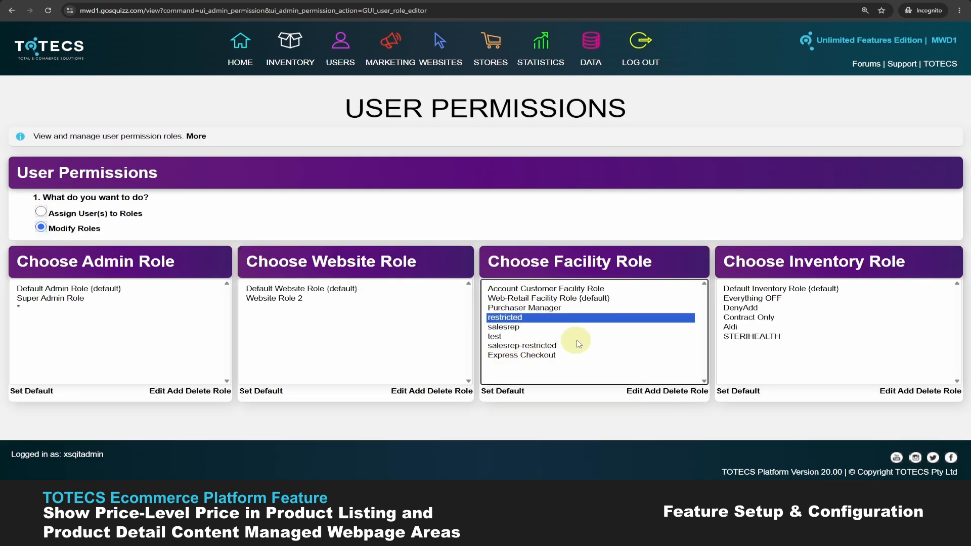
pyautogui.click(634, 391)
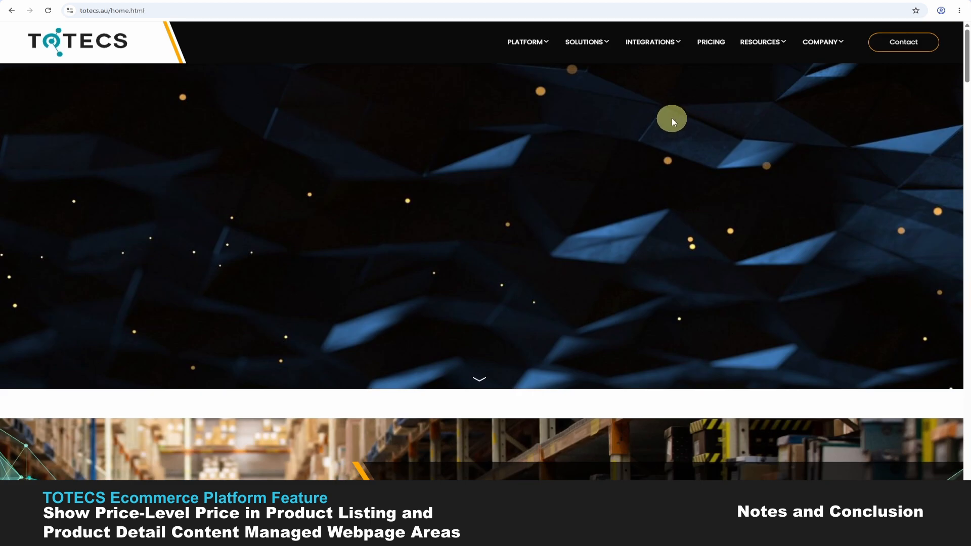
# - On the TOTECS website, open the TOTECS Platform Release 18.02 topic in the Releases forum
pyautogui.moveTo(774, 42)
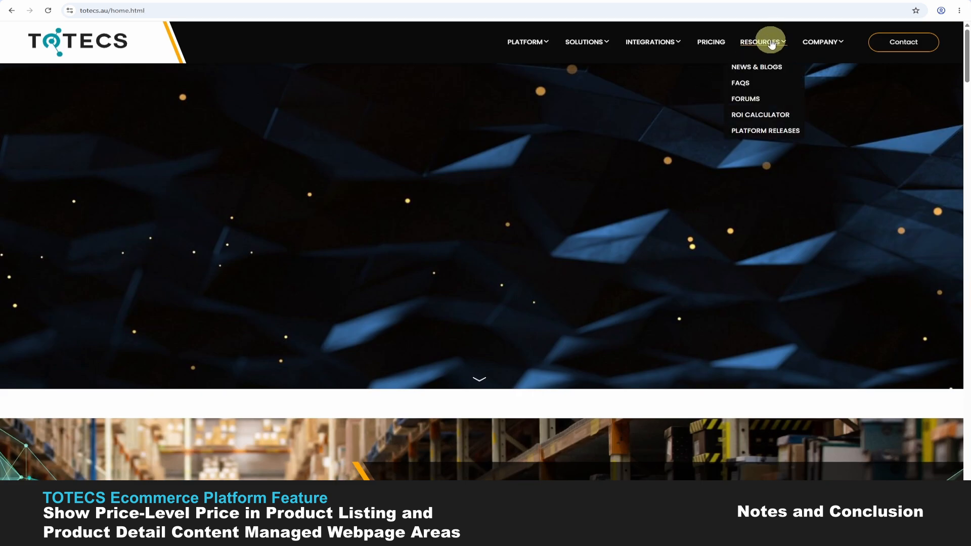
pyautogui.click(750, 100)
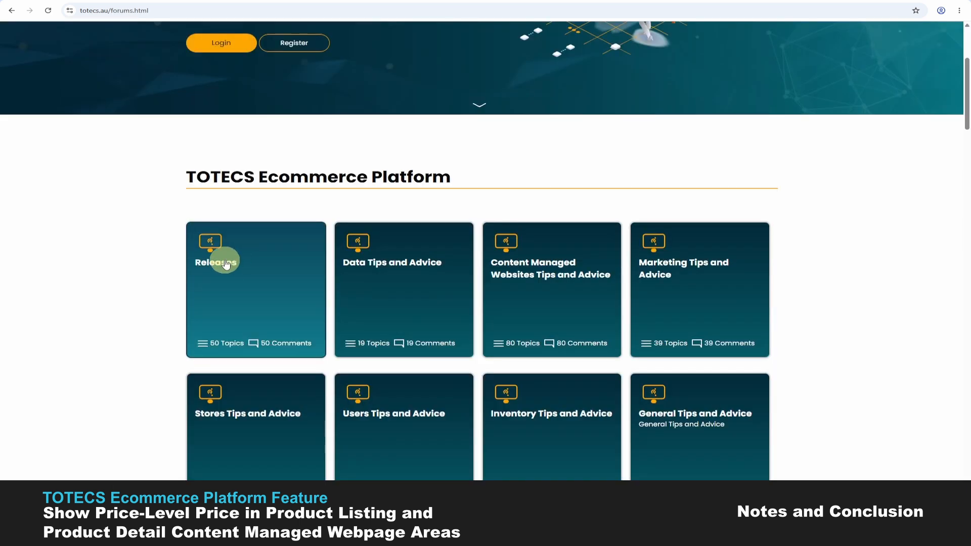
pyautogui.click(226, 264)
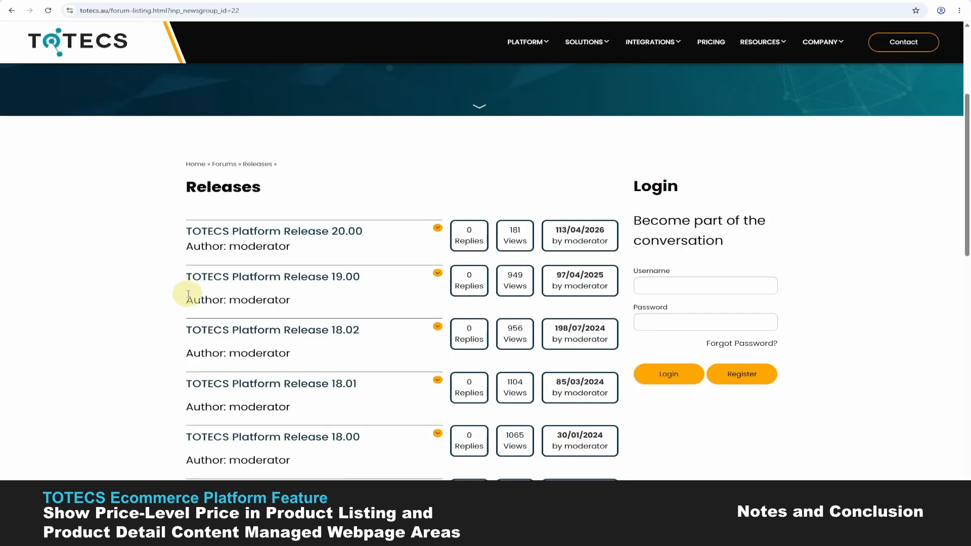
pyautogui.click(317, 333)
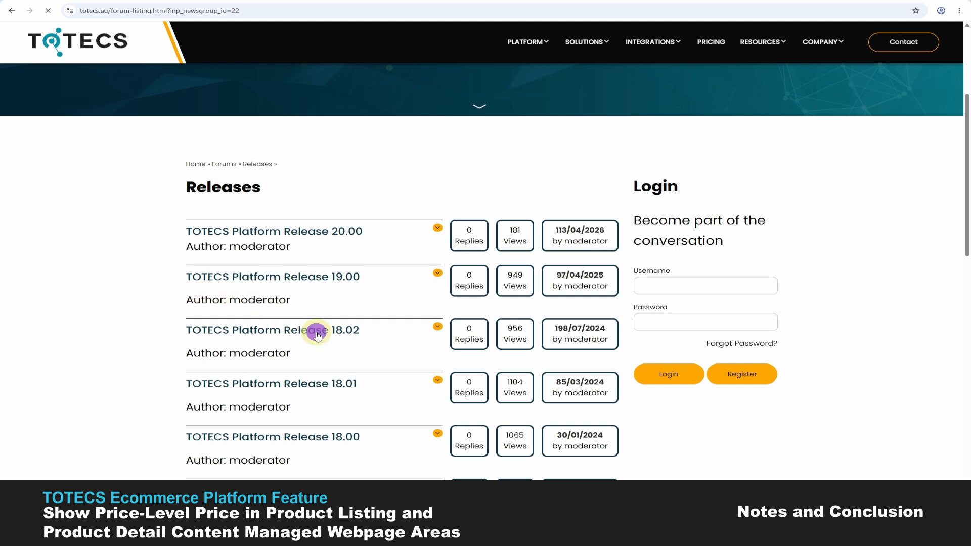